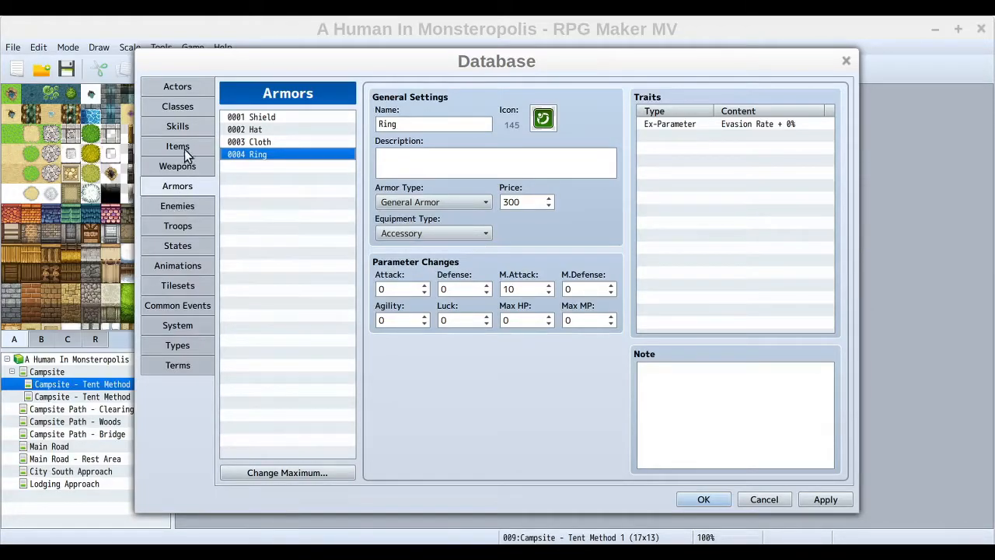
Open the States section of the database and examine the Knockout state's Restriction options and Priority setting
left_click(180, 249)
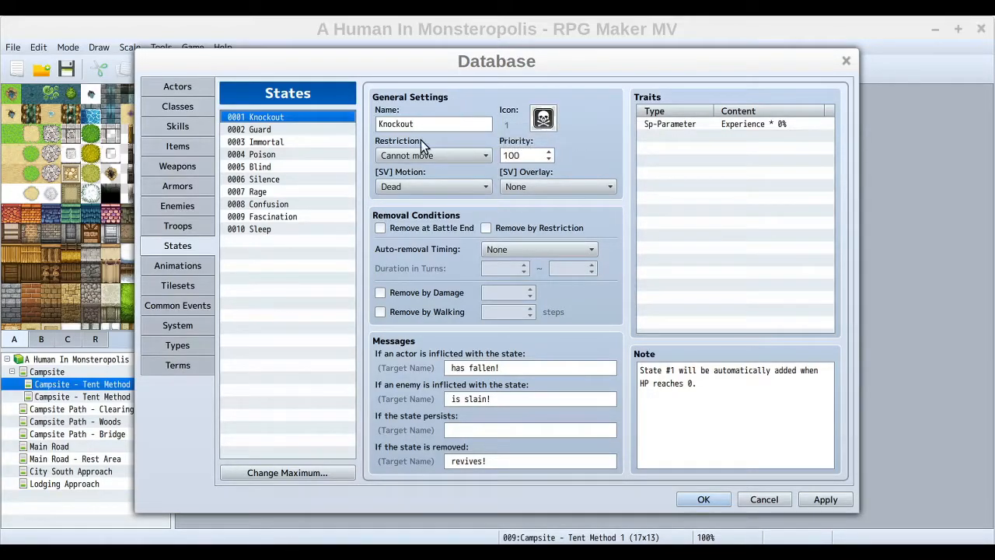
mouse_move(403, 146)
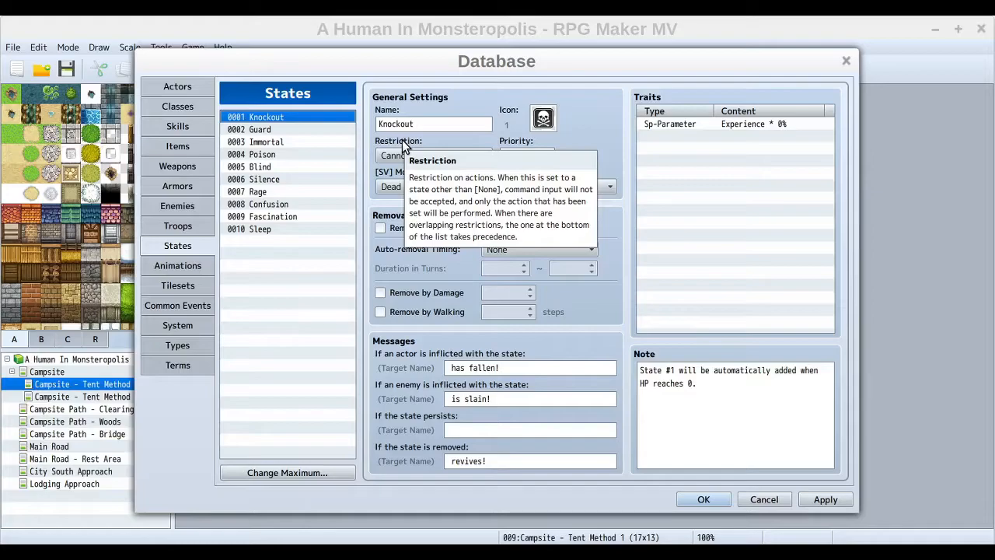
left_click(423, 155)
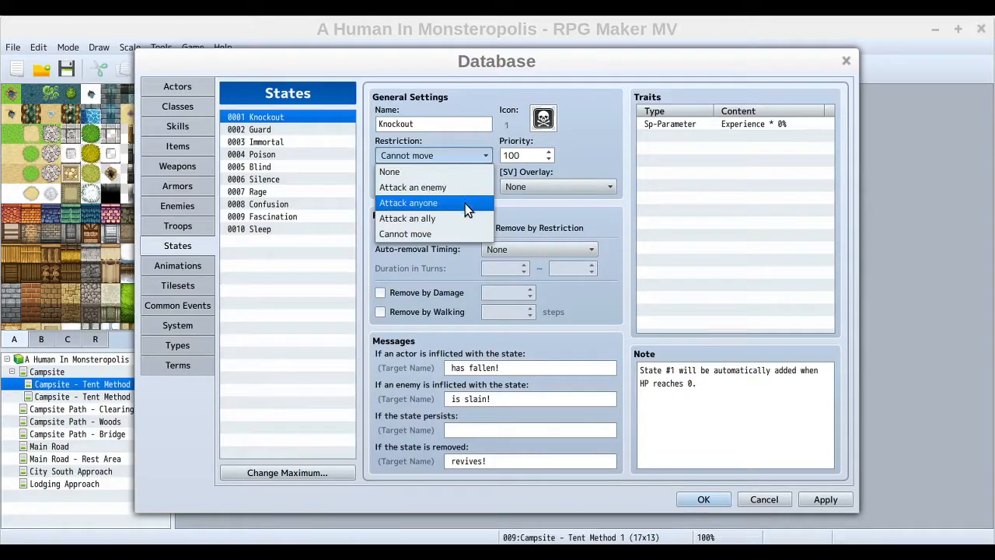
left_click(630, 198)
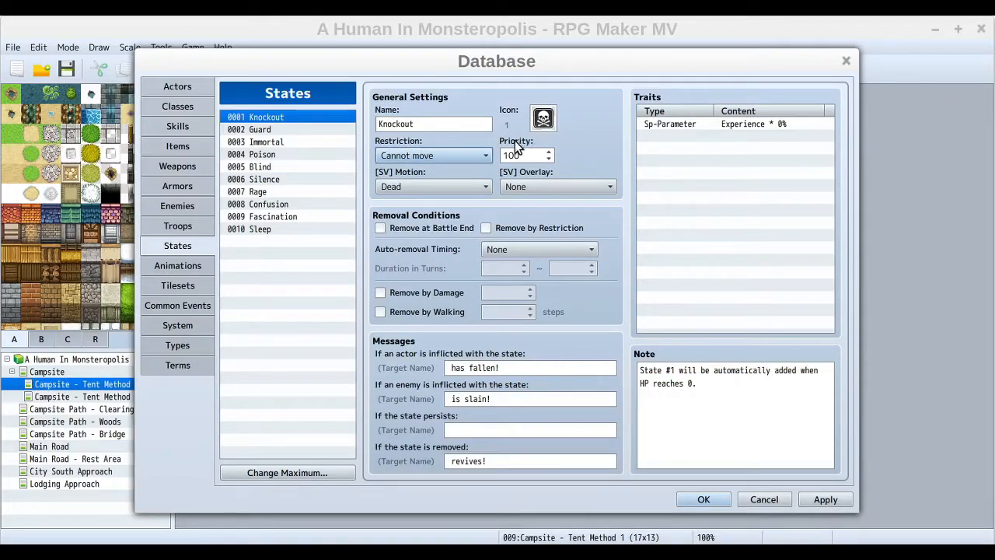
mouse_move(515, 142)
Examine the [SV] Motion description and the available motion options for the Knockout state
mouse_move(418, 171)
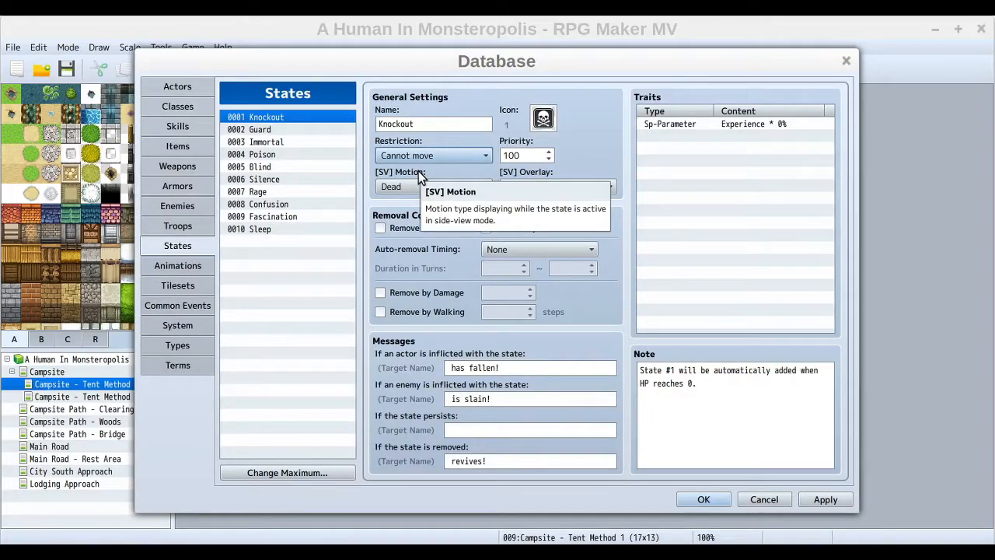
left_click(418, 188)
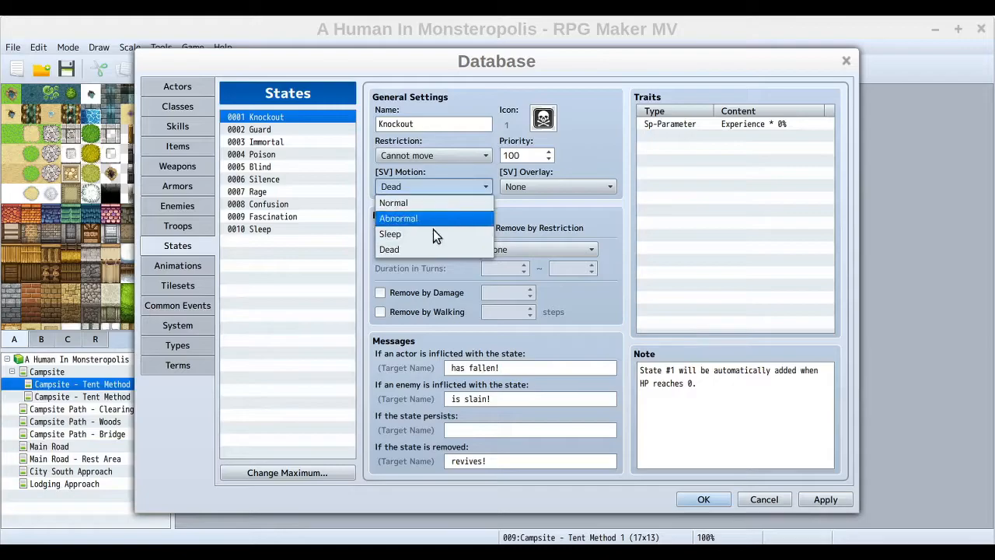
left_click(450, 168)
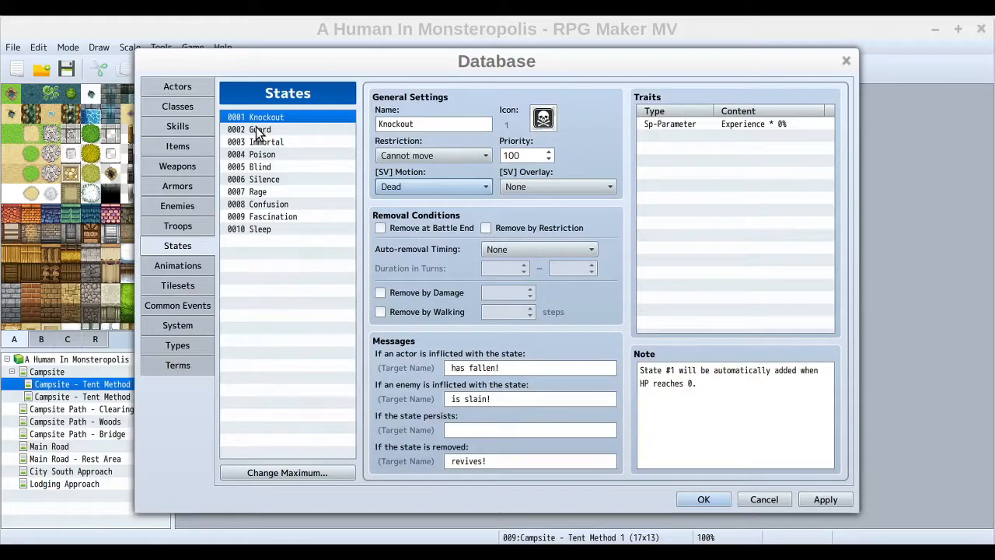
left_click(449, 179)
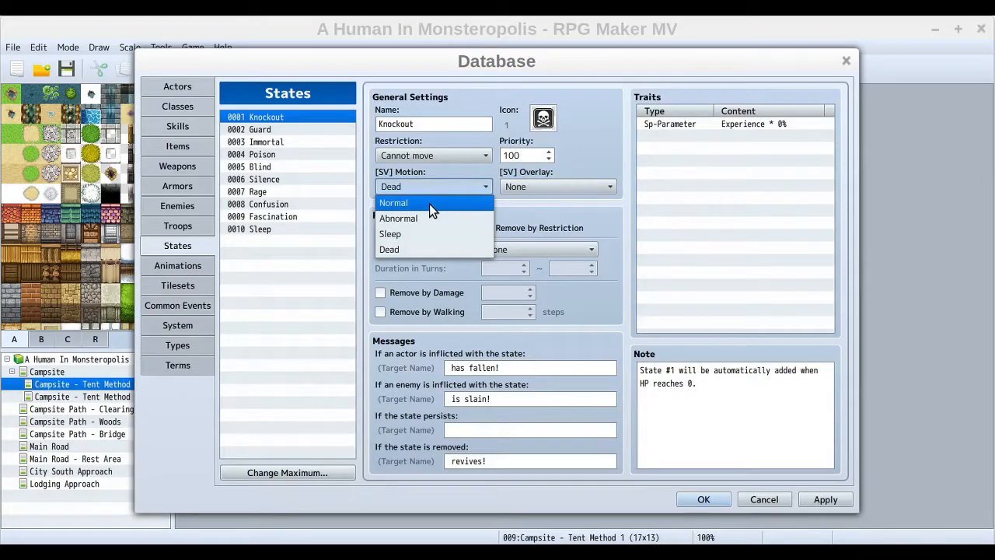
left_click(446, 164)
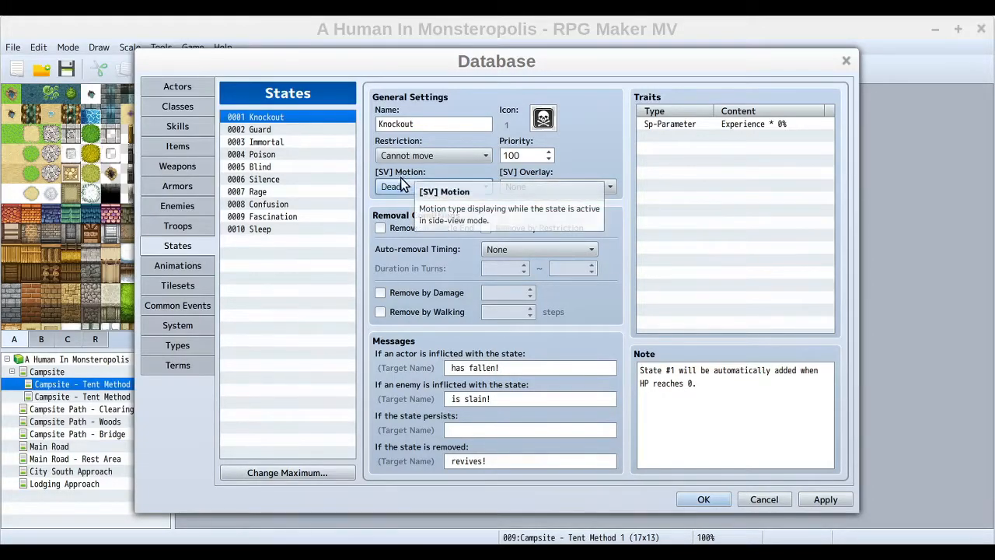
mouse_move(396, 173)
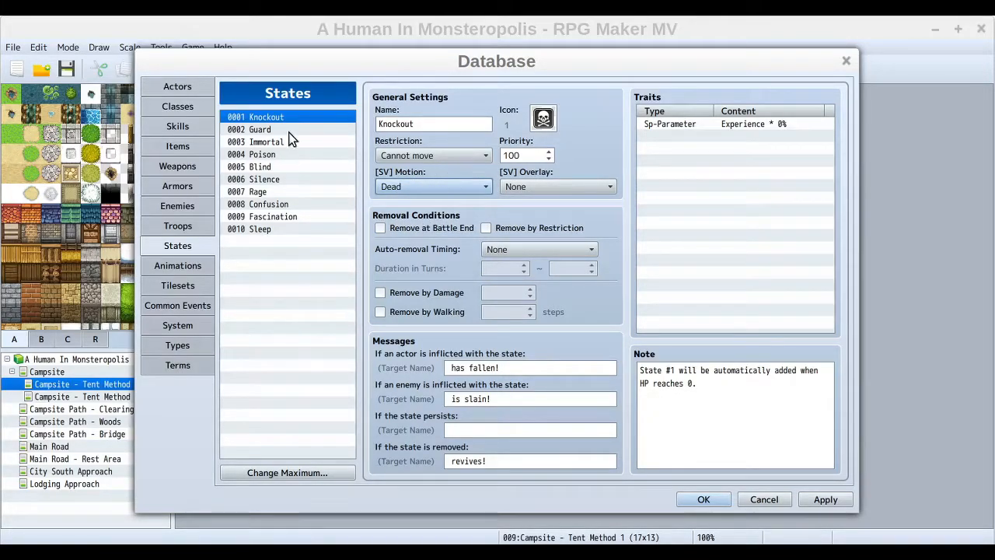
left_click(428, 187)
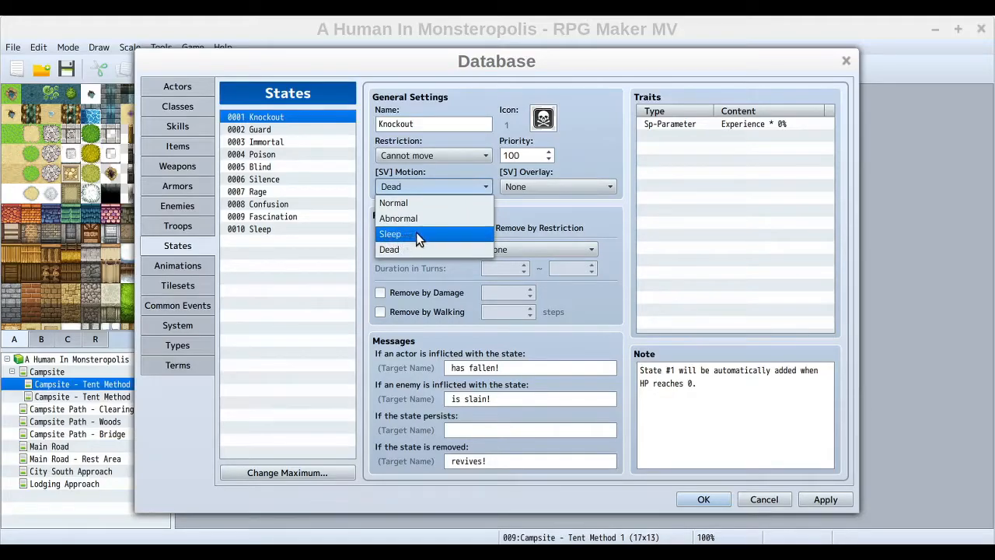
left_click(450, 172)
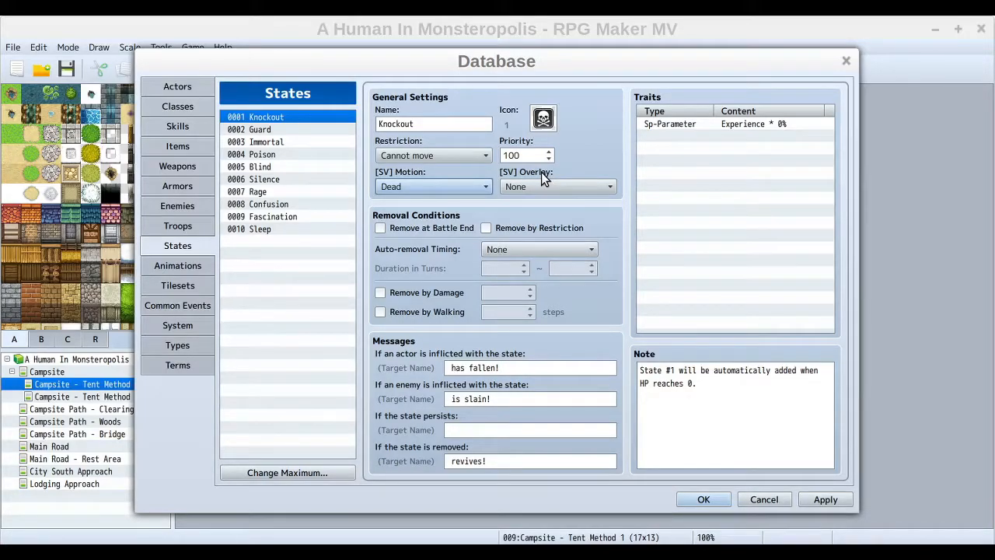
Examine the available [SV] Overlay options for the Knockout state
mouse_move(541, 172)
left_click(598, 190)
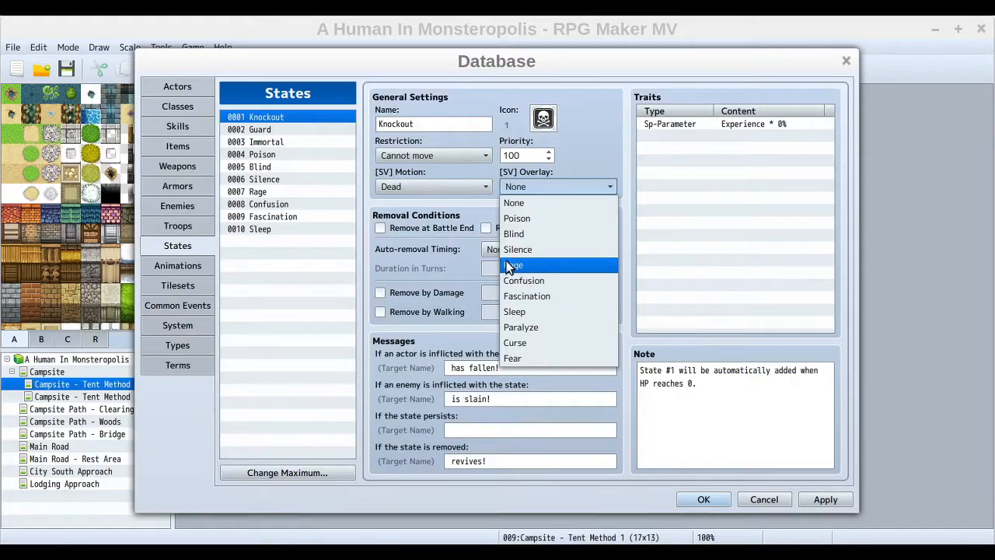
left_click(568, 161)
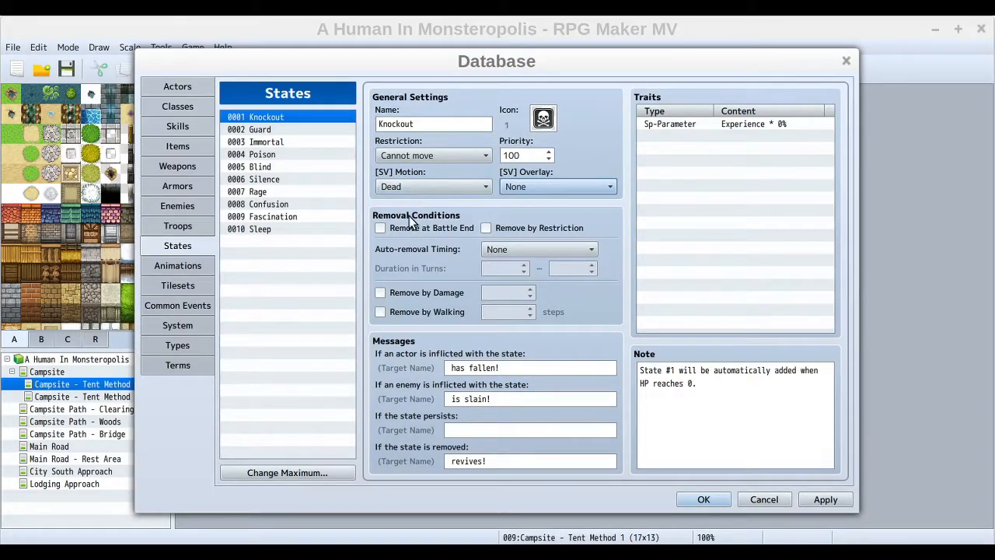
Review the Knockout state's removal conditions and messages, comparing them with those of the Poison state
mouse_move(410, 220)
mouse_move(521, 232)
left_click(272, 155)
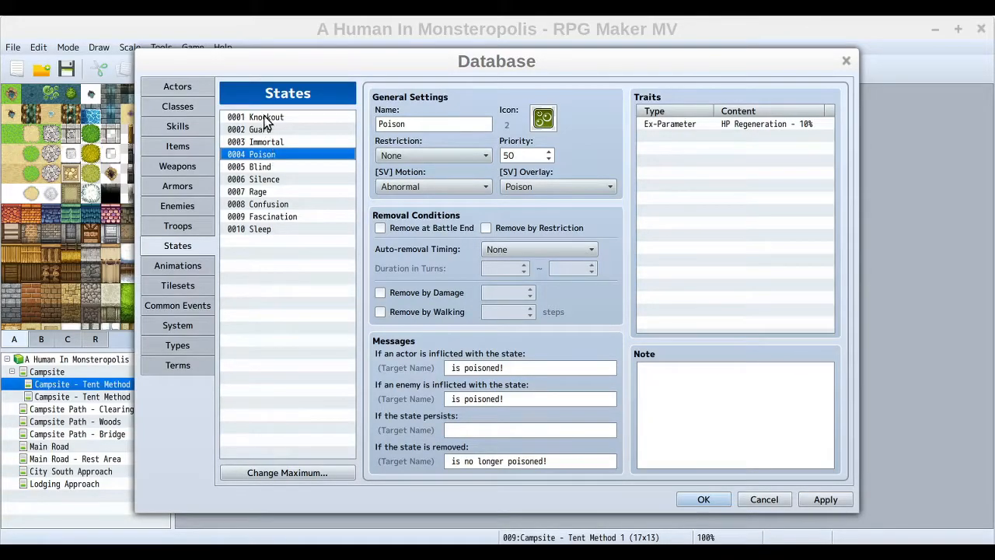
left_click(264, 118)
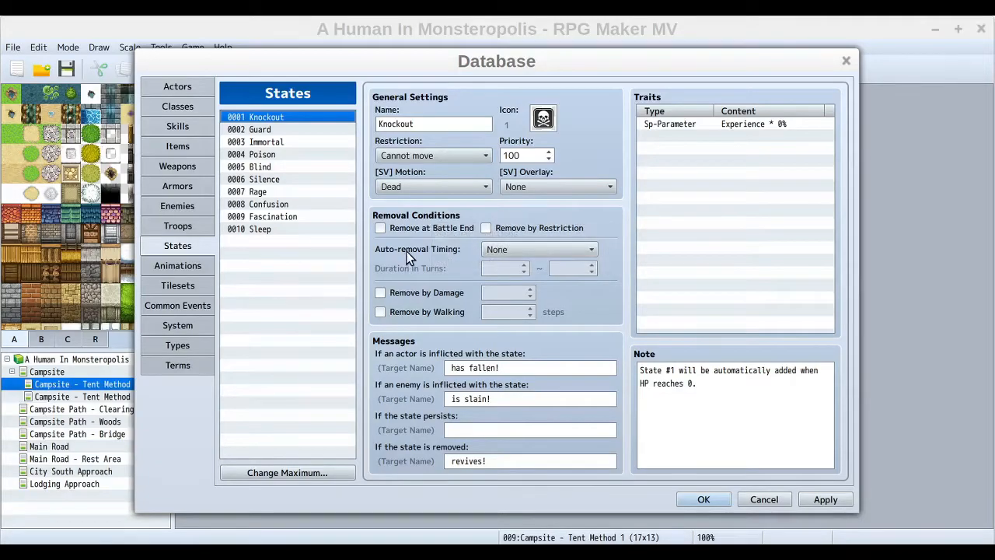
mouse_move(407, 251)
mouse_move(434, 293)
mouse_move(431, 315)
mouse_move(408, 341)
Inspect the Knockout state's Experience Sp-Parameter trait and close it without changes
double_click(772, 125)
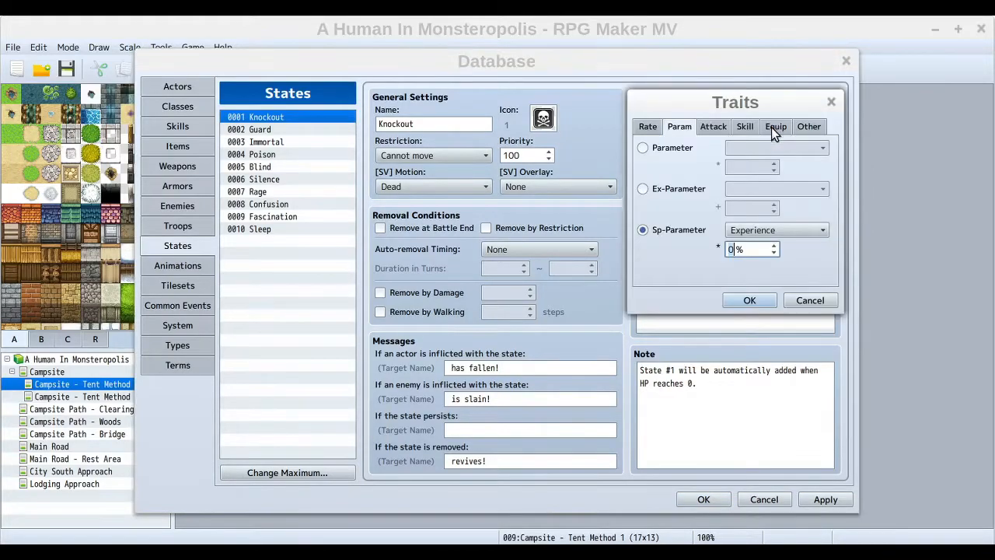
left_click(807, 299)
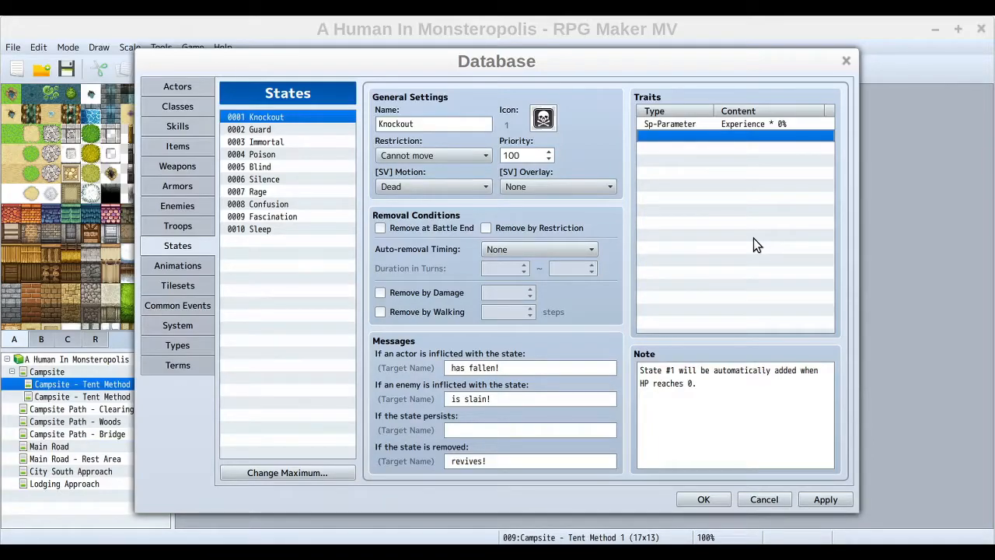
left_click(681, 122)
left_click(684, 136)
Examine the Guard state's Restriction options, removal conditions and Auto-removal Timing choices
left_click(264, 130)
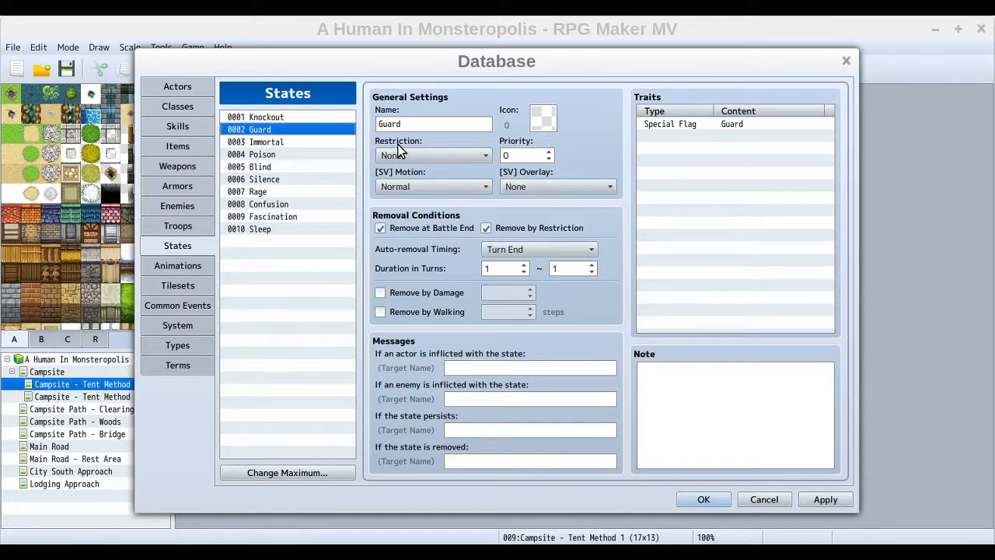
left_click(423, 153)
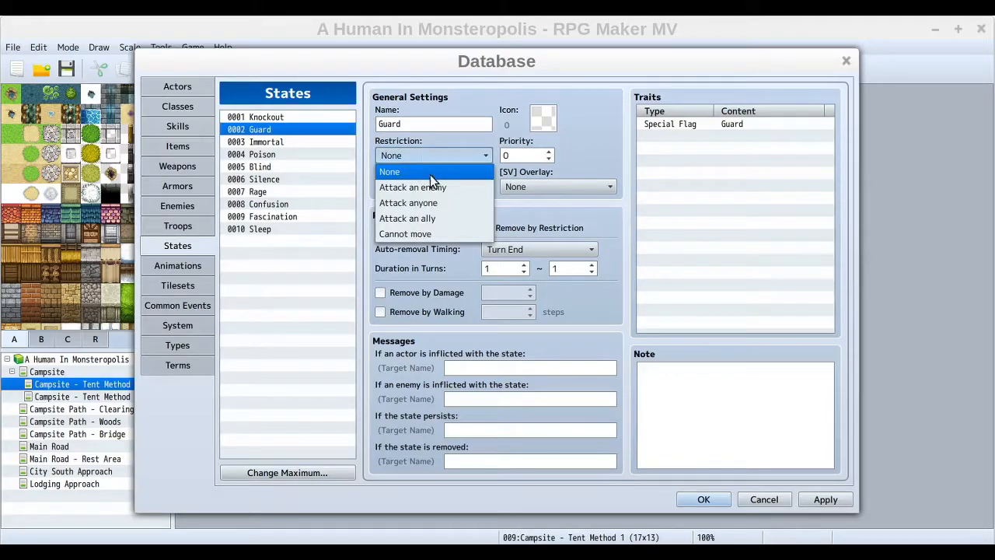
left_click(441, 167)
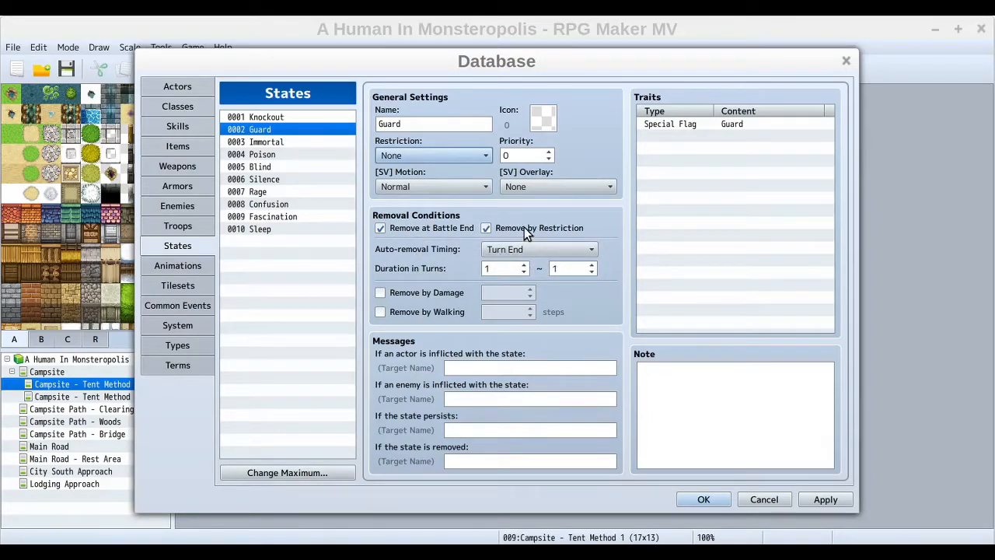
mouse_move(524, 227)
left_click(530, 251)
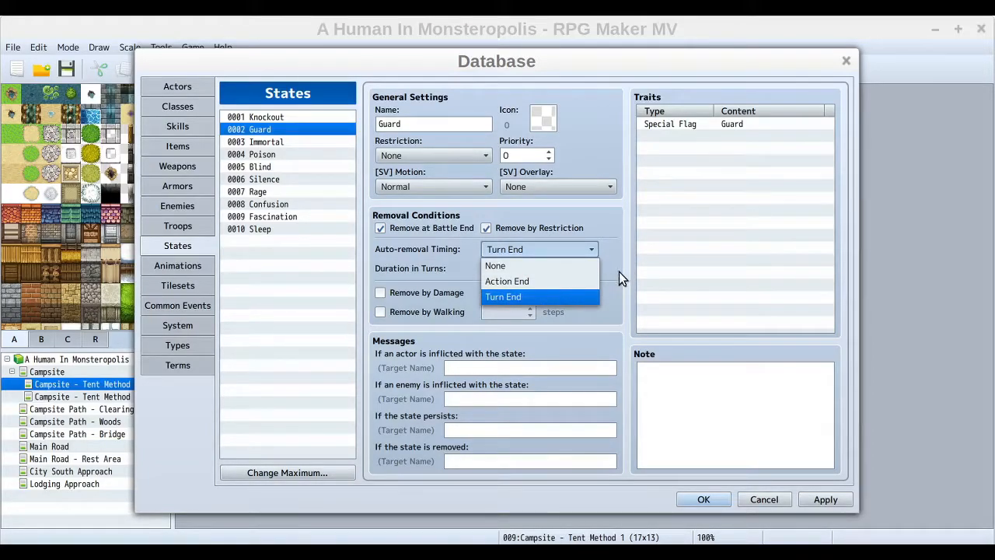
left_click(616, 245)
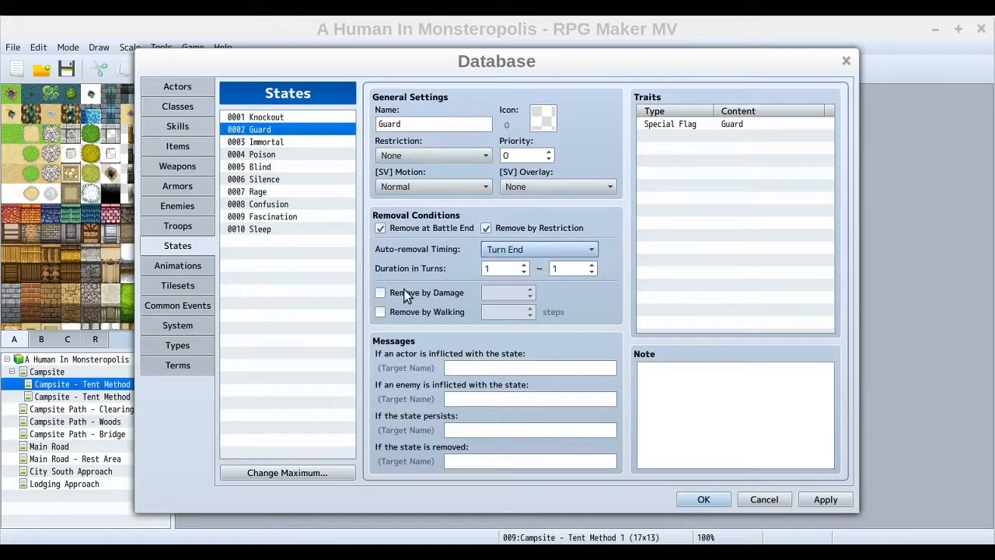
mouse_move(401, 268)
Inspect the Guard state's Special Flag trait and close it without changes
double_click(688, 124)
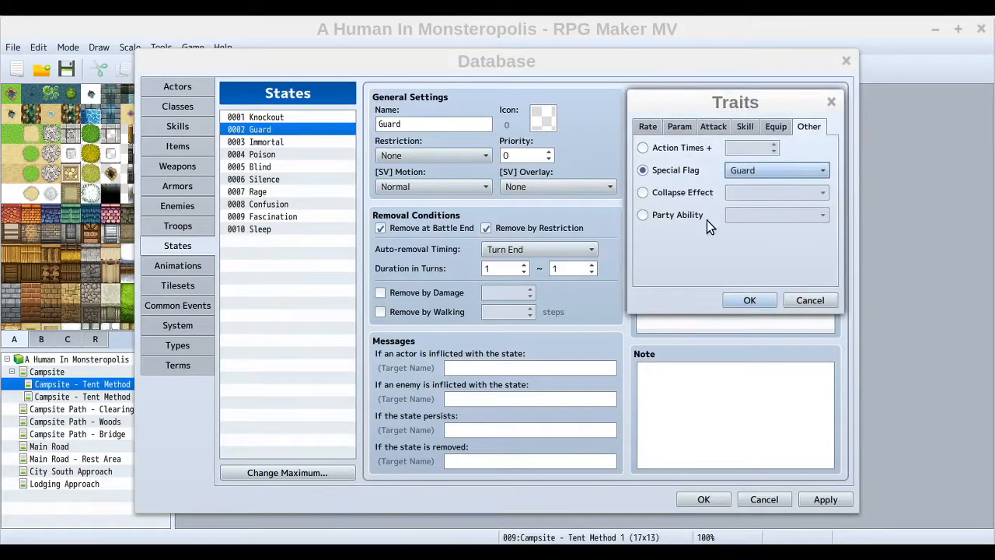
mouse_move(682, 173)
left_click(808, 300)
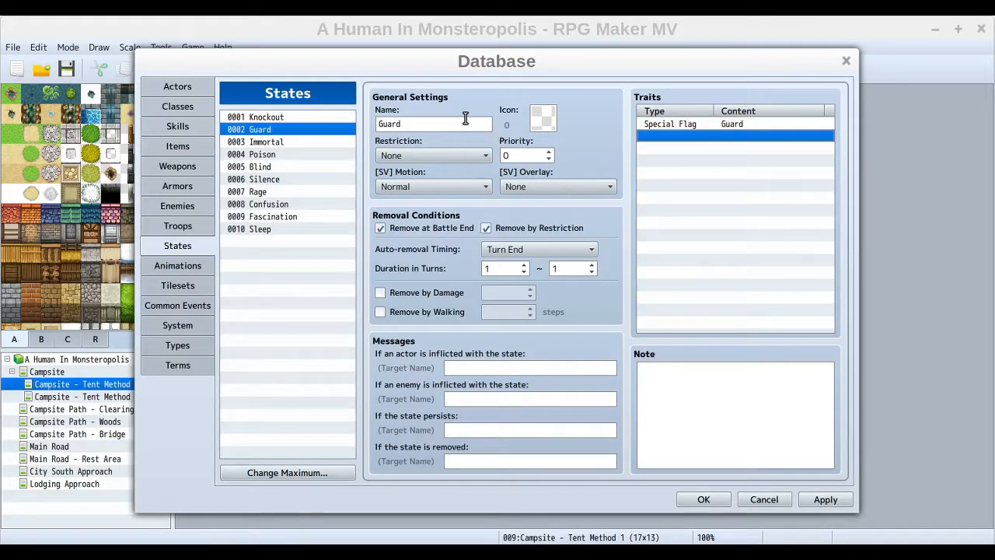
Review the Immortal state and inspect its State Resist trait without changing it
left_click(261, 143)
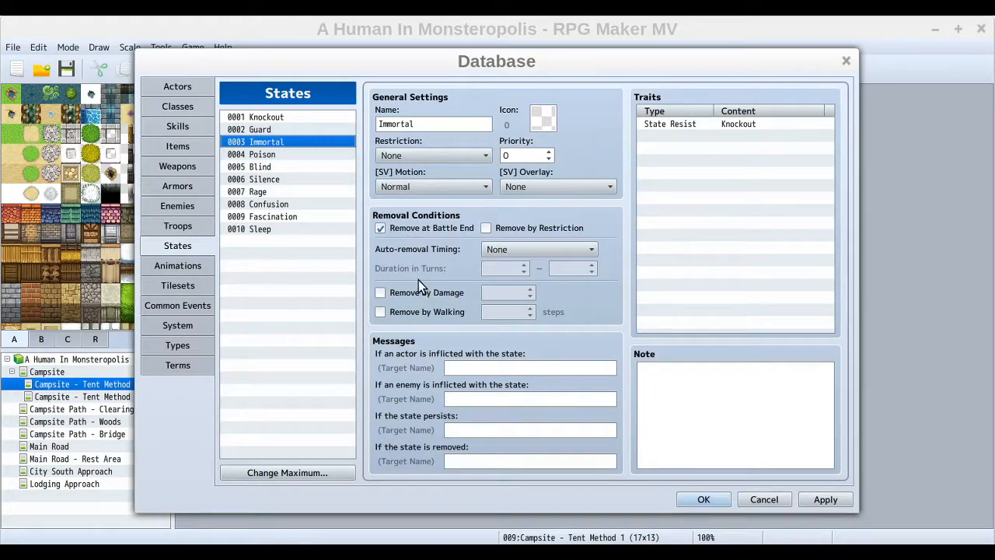
double_click(680, 125)
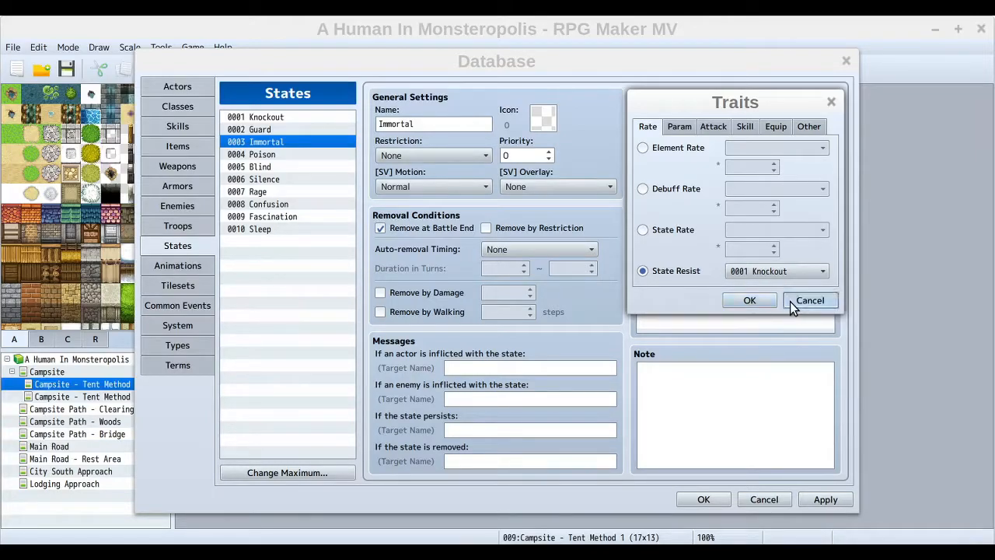
left_click(790, 302)
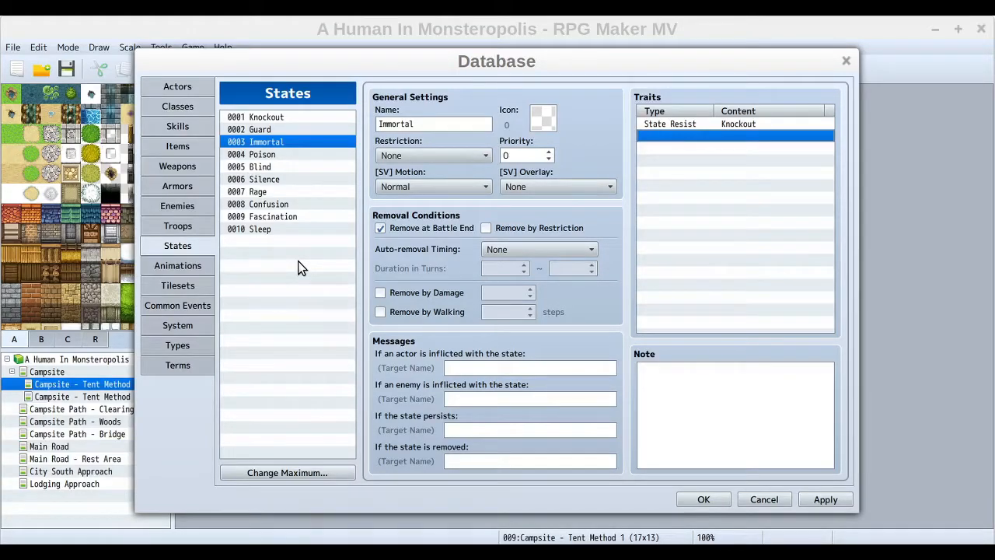
Compare the settings of the states from Poison through Sleep and view Poison's Auto-removal Timing options
left_click(262, 156)
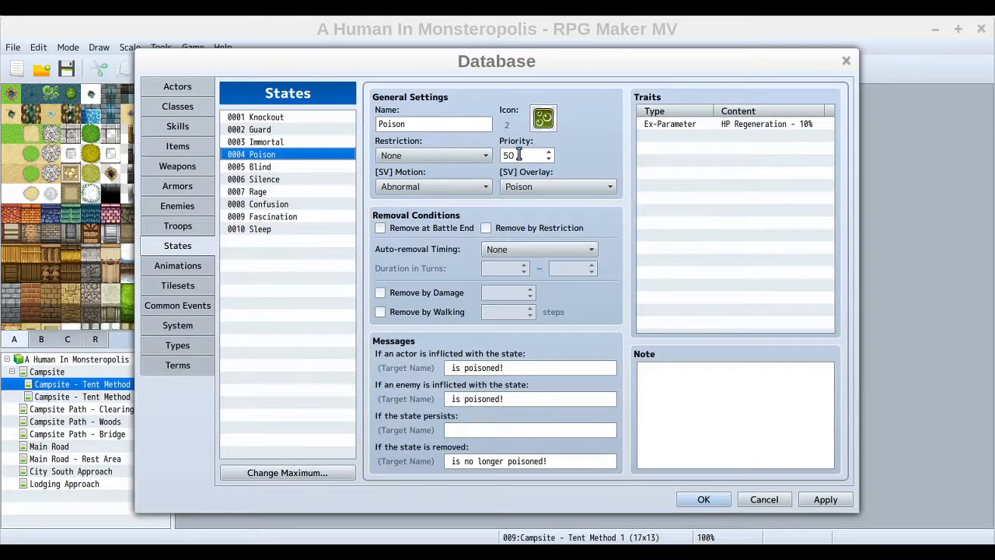
left_click(271, 165)
key("Down")
key("Down")
key("Down")
key("Down")
key("Down")
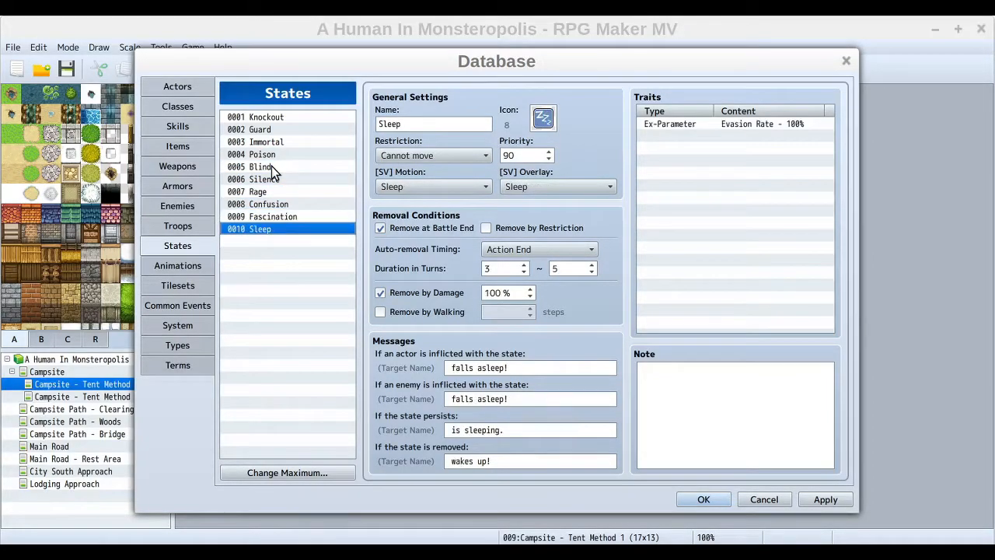
key("Up")
key("Up")
key("Up")
key("Up")
key("Up")
key("Up")
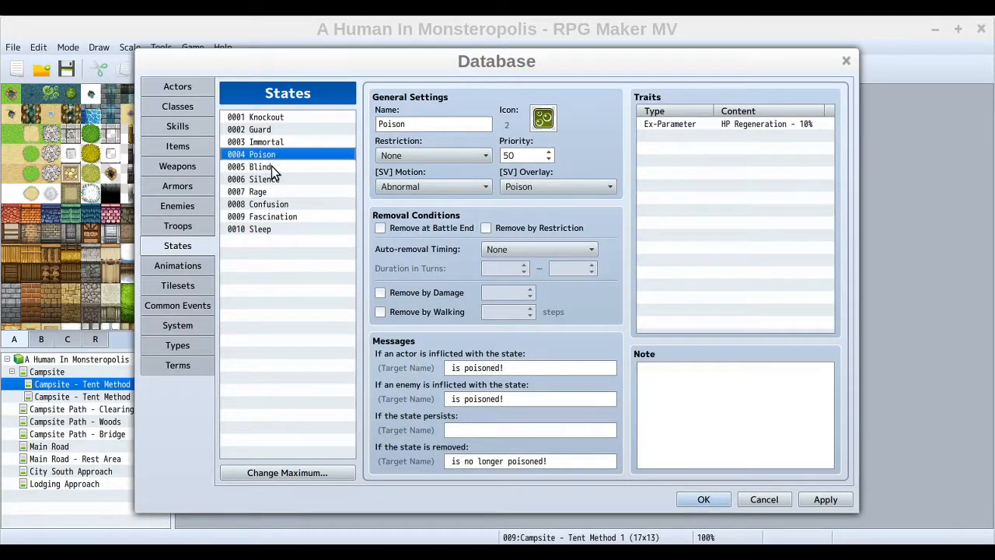
key("Down")
key("Down")
key("Down")
key("Down")
key("Down")
key("Up")
key("Up")
key("Up")
key("Up")
key("Up")
left_click(510, 249)
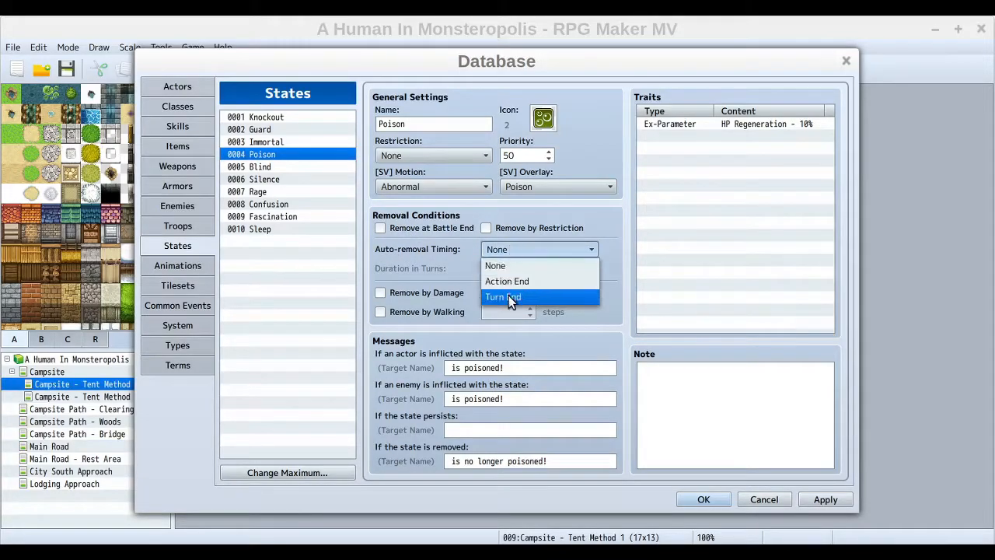
left_click(439, 257)
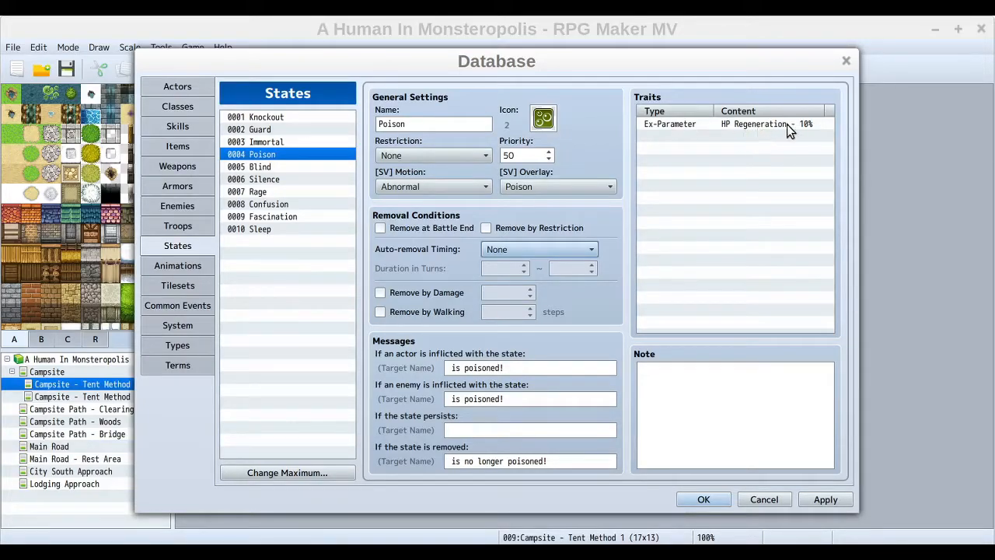
Try higher and lower HP Regeneration percentages in the Poison state's Ex-Parameter trait, discarding the changes
double_click(763, 127)
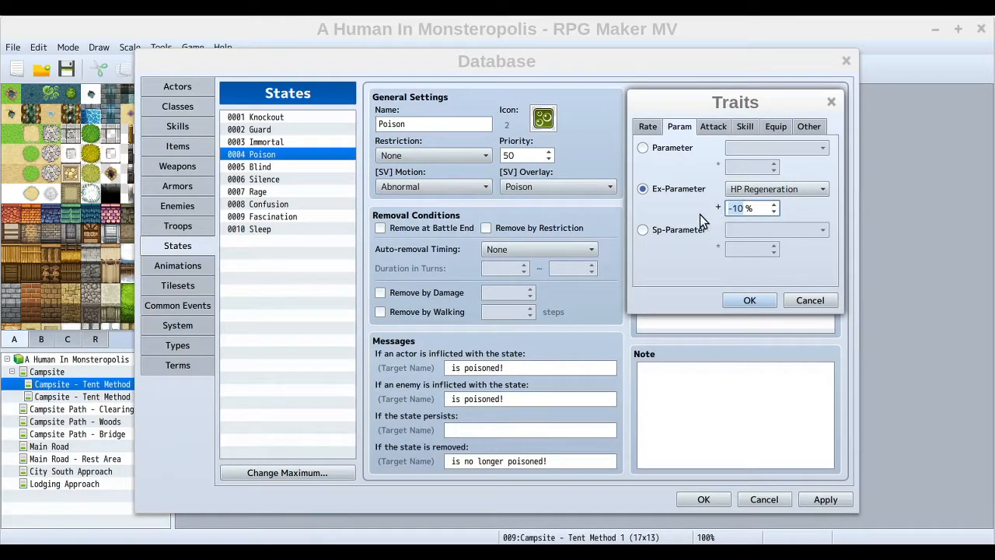
left_click(774, 204)
left_click(773, 204)
left_click(773, 205)
left_click(774, 205)
left_click(774, 206)
left_click(774, 205)
left_click(773, 205)
left_click(773, 206)
left_click(774, 205)
left_click(773, 205)
left_click(773, 205)
left_click(774, 205)
left_click(773, 211)
left_click(773, 211)
left_click(773, 212)
left_click(773, 211)
left_click(773, 212)
left_click(774, 212)
left_click(773, 211)
left_click(773, 211)
left_click(774, 211)
left_click(773, 212)
left_click(773, 212)
left_click(773, 211)
left_click(773, 212)
left_click(774, 211)
left_click(773, 211)
left_click(774, 211)
left_click(808, 300)
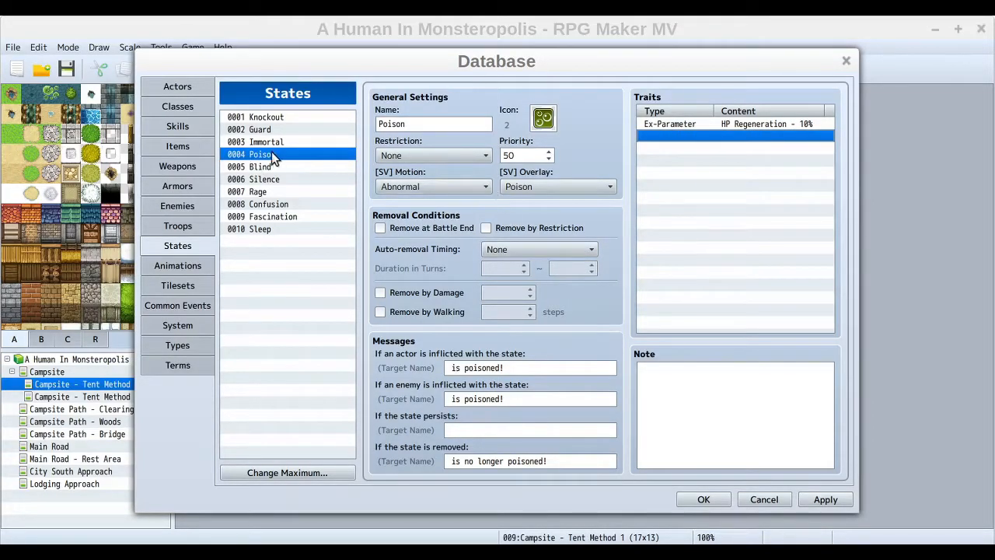
Compare the removal conditions of the Blind state with those of Poison
left_click(252, 168)
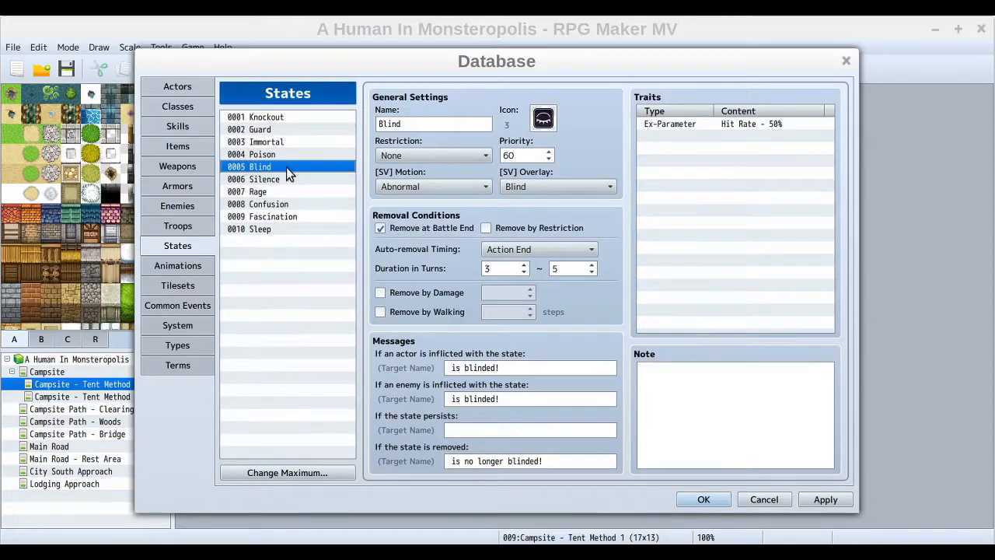
left_click(254, 154)
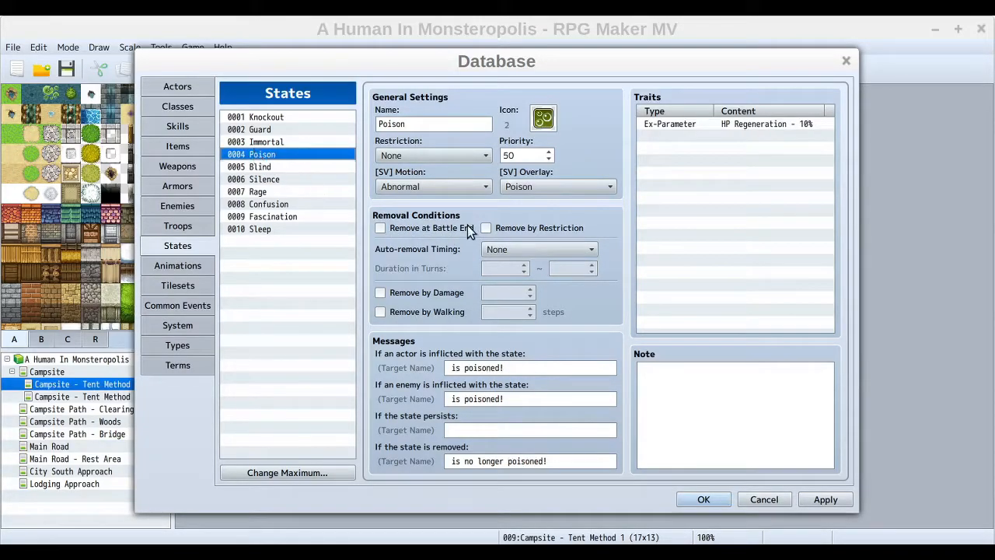
left_click(262, 171)
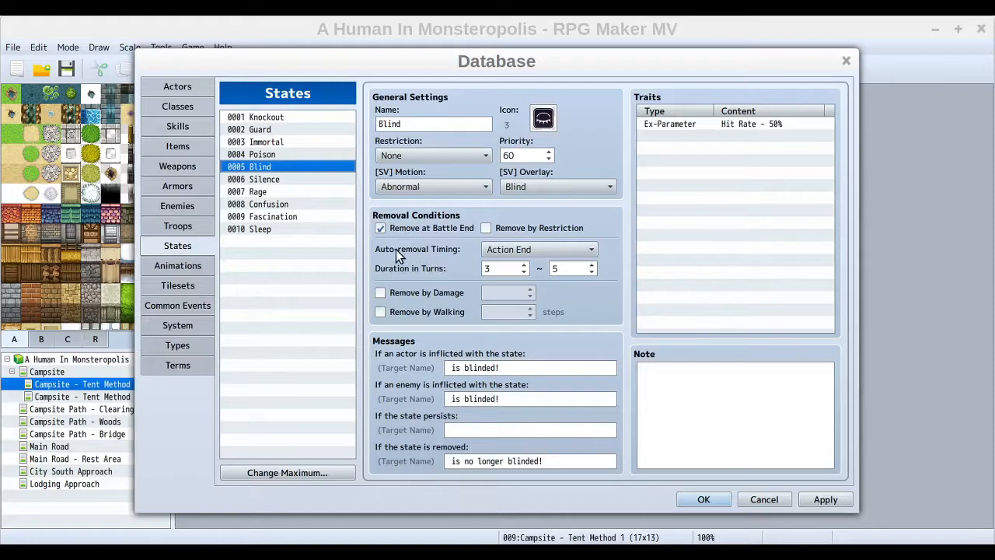
Examine Blind's turn duration and battle-end removal settings, and inspect its Hit Rate trait without changing it
double_click(555, 268)
type("5")
left_click(379, 227)
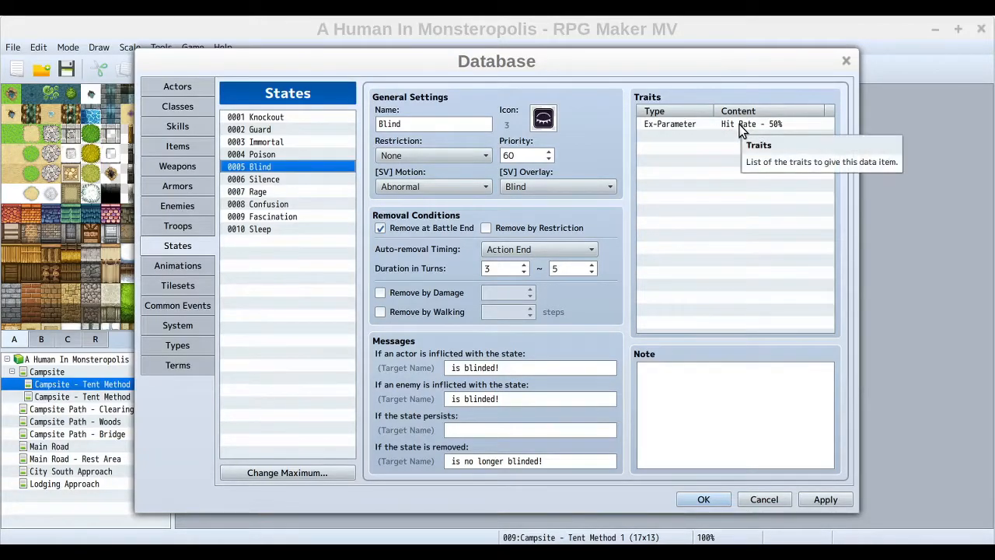
double_click(765, 124)
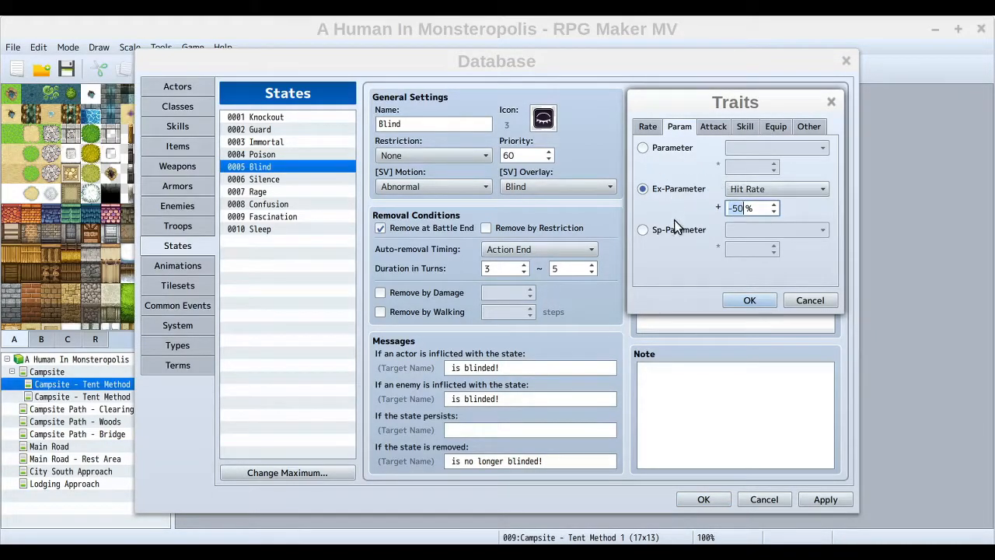
left_click(817, 302)
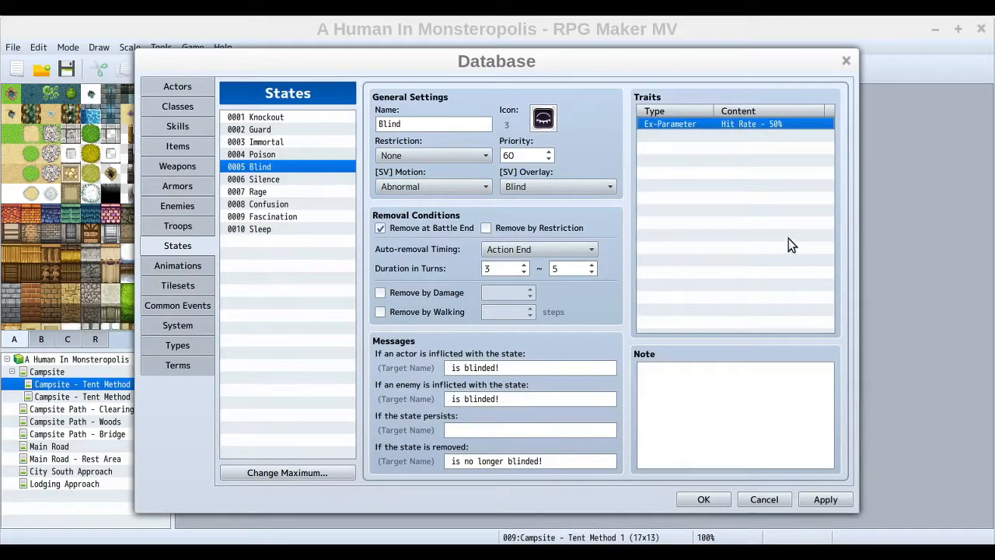
Review the Silence state and inspect its Seal Skill Type trait without changing it
left_click(277, 179)
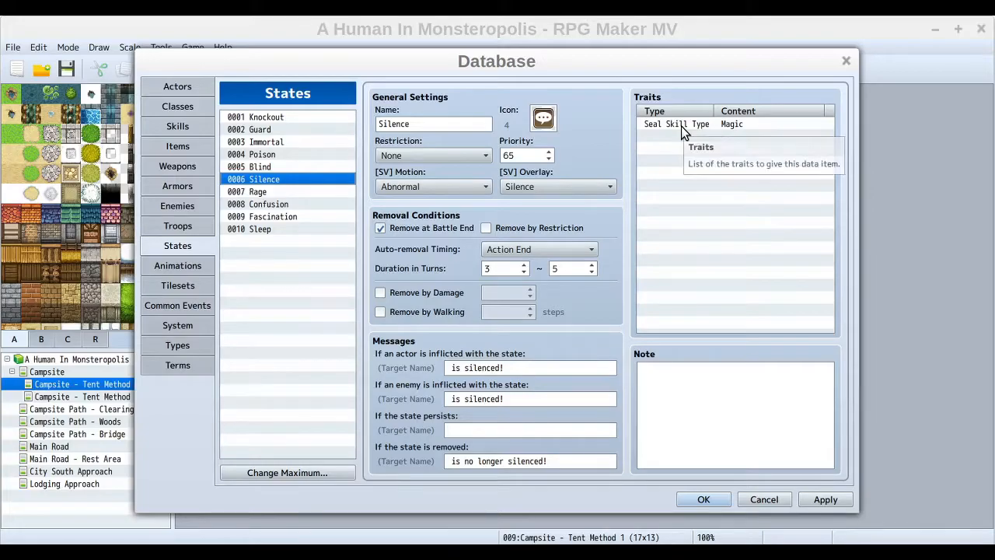
double_click(725, 124)
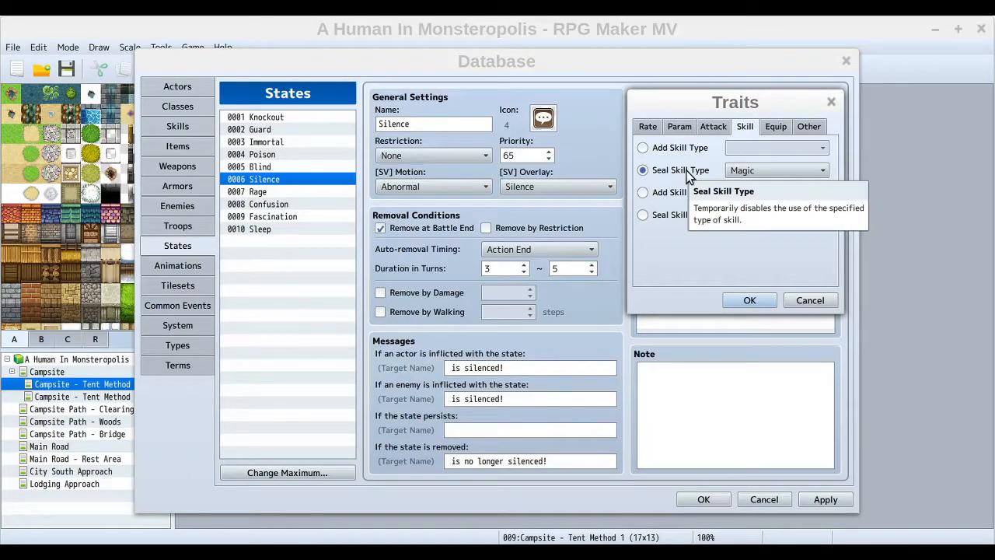
left_click(823, 306)
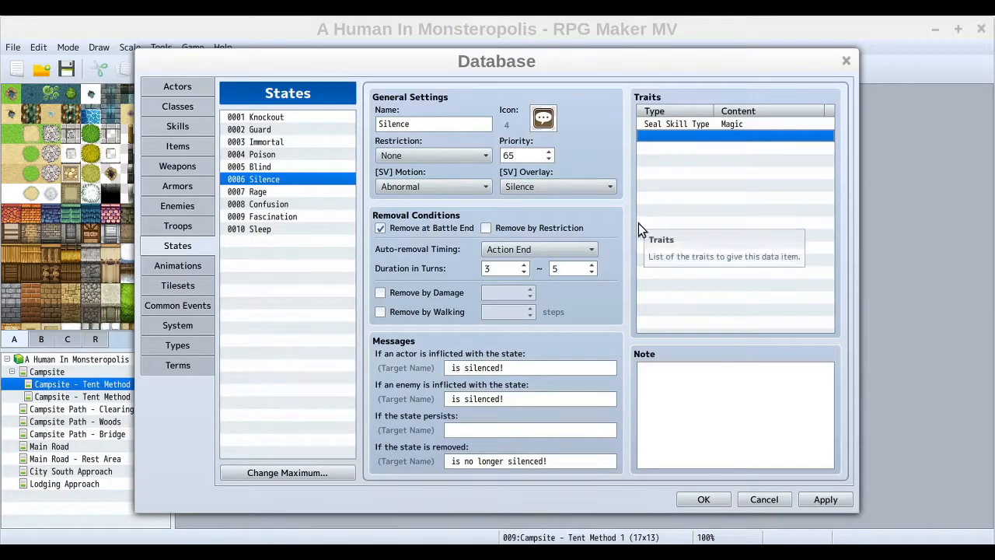
Compare the Rage state's general settings with those of the states from Silence back up to Knockout
left_click(264, 193)
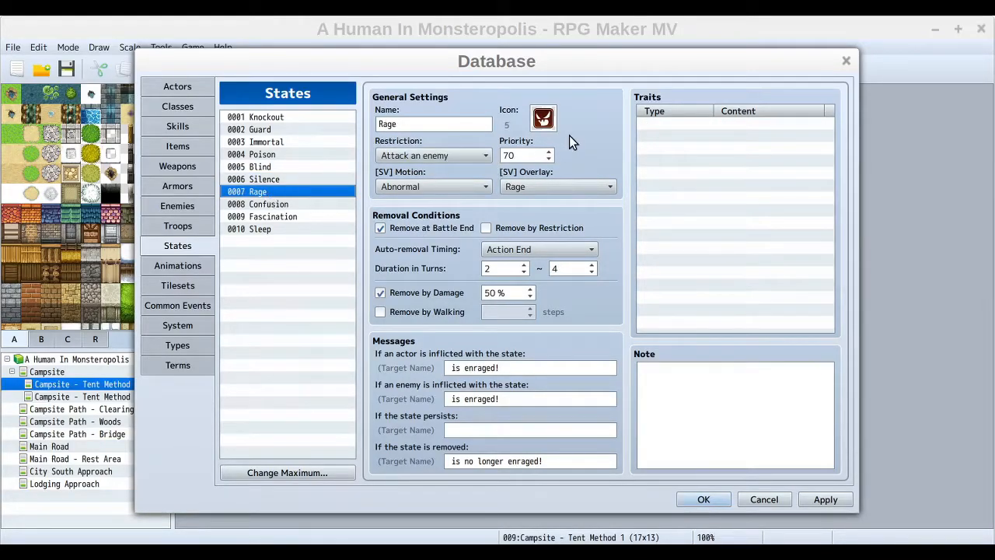
left_click(272, 180)
left_click(268, 167)
left_click(270, 154)
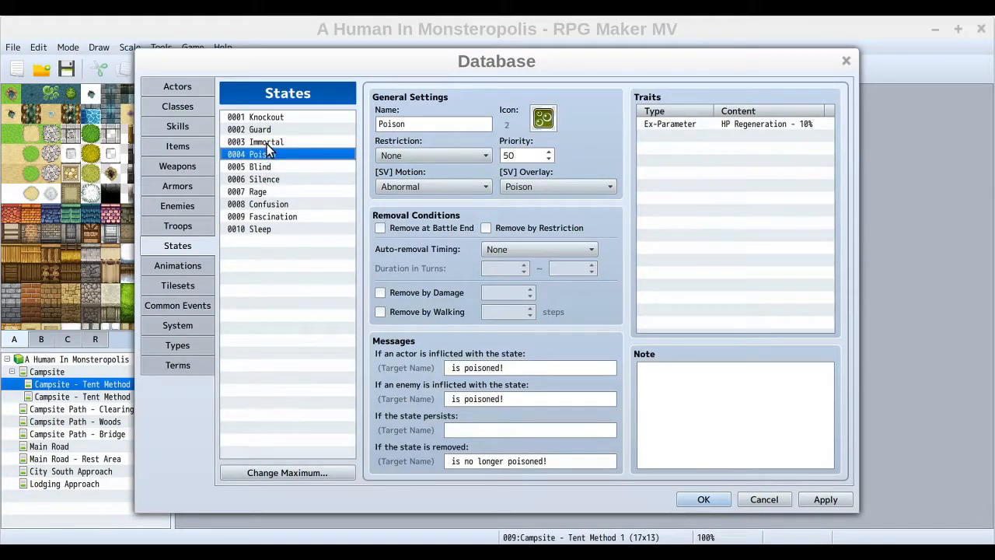
left_click(267, 143)
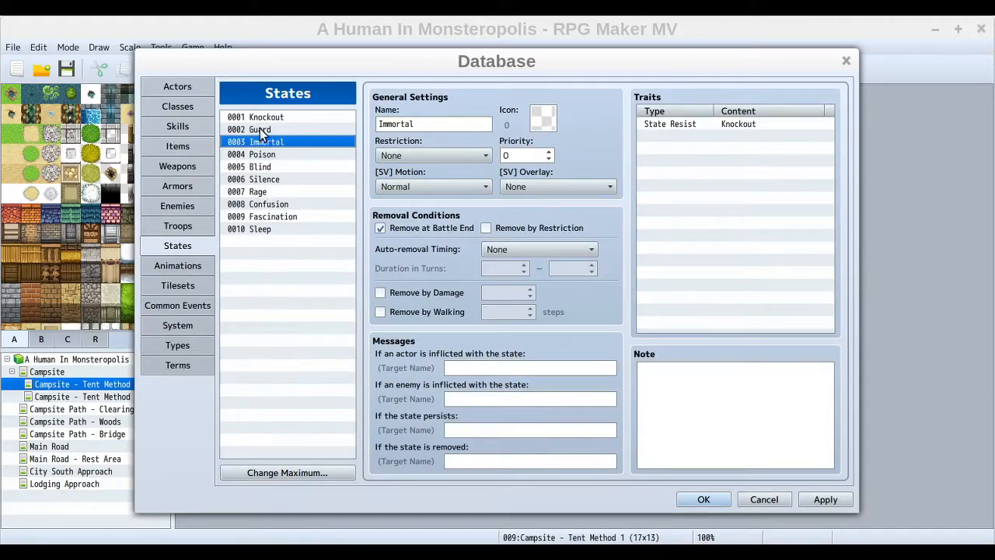
left_click(260, 131)
left_click(260, 118)
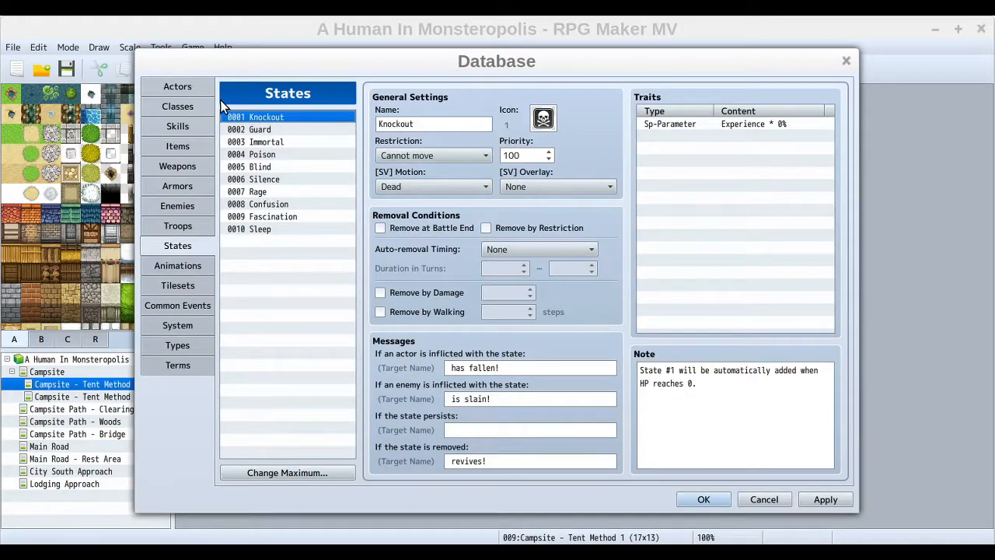
Examine the Rage state's turn duration and Remove by Damage settings
left_click(262, 192)
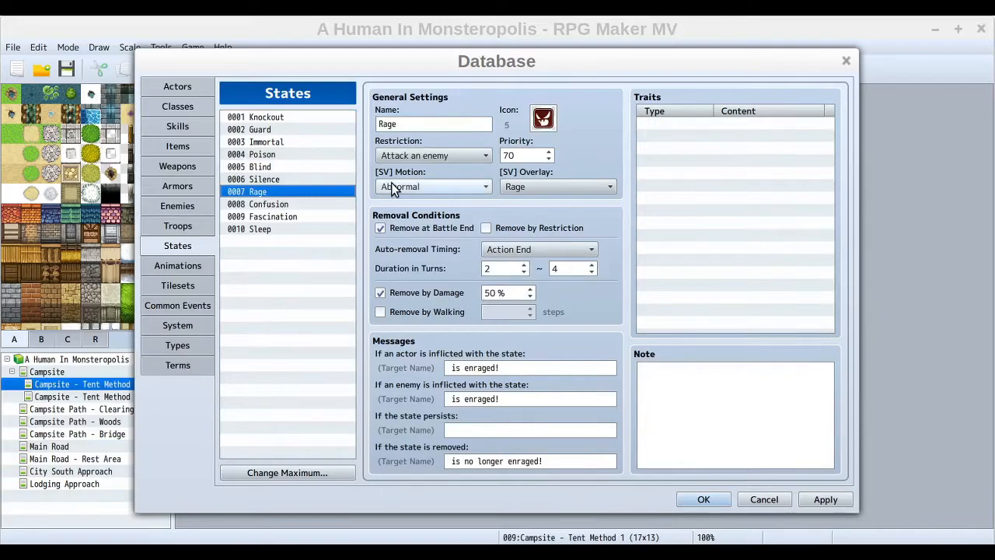
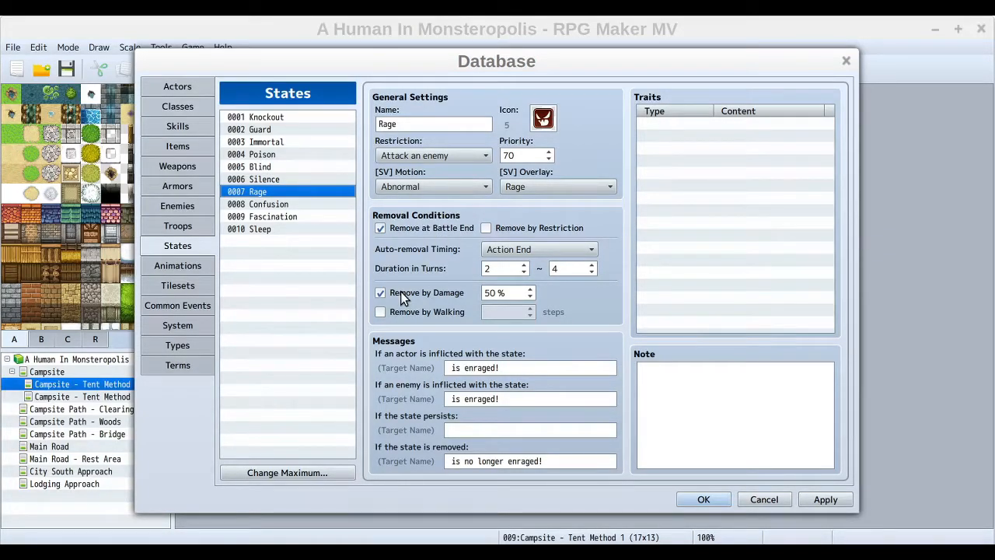
mouse_move(402, 292)
mouse_move(438, 268)
mouse_move(510, 295)
Review the restriction and removal conditions of the Confusion and Fascination states
left_click(279, 206)
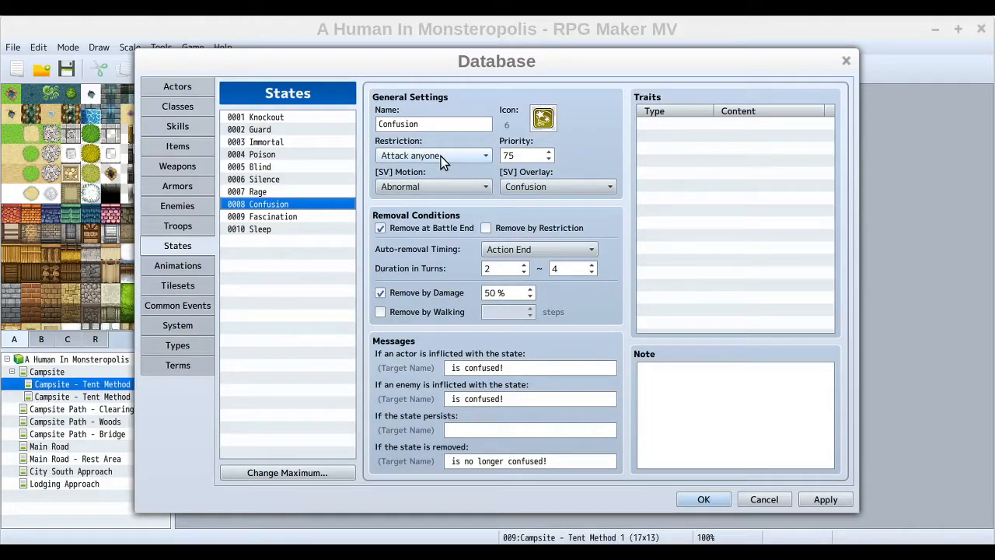
mouse_move(441, 157)
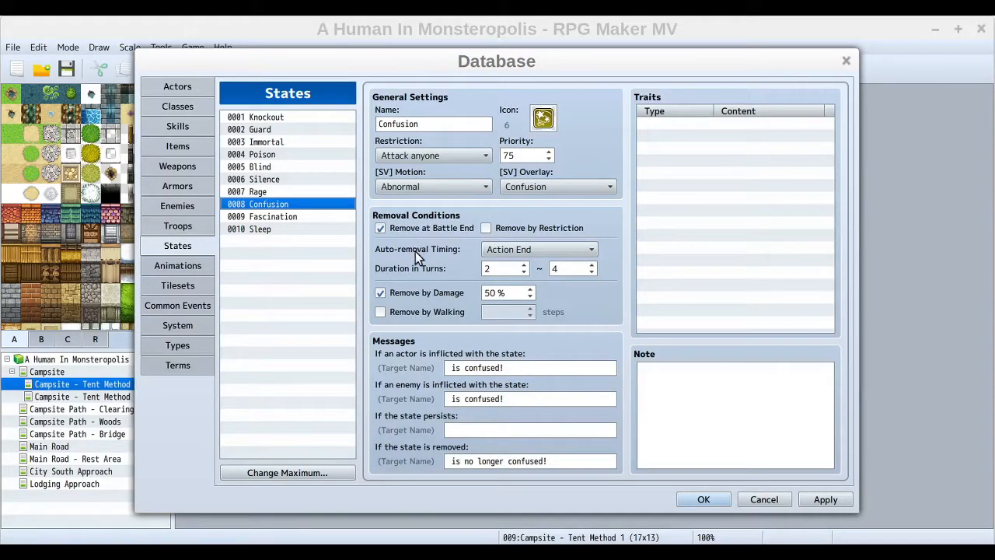
left_click(255, 216)
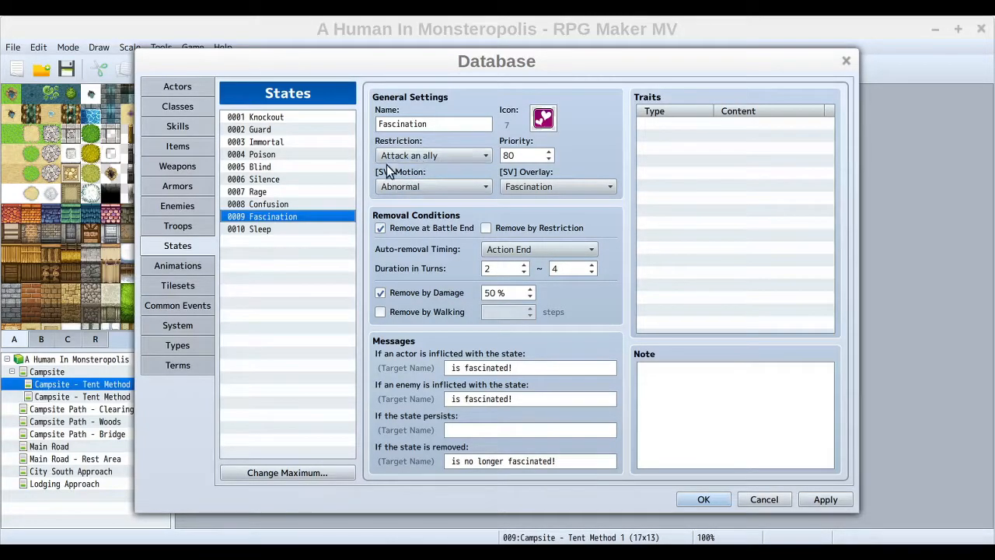
Examine the Sleep state's Remove by Damage setting and messages, comparing it with Confusion
left_click(273, 229)
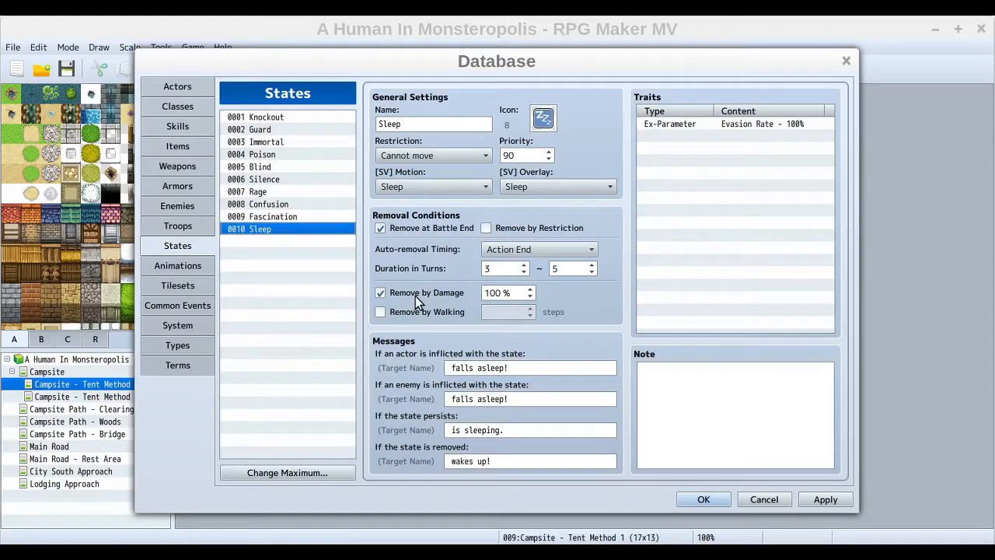
mouse_move(415, 296)
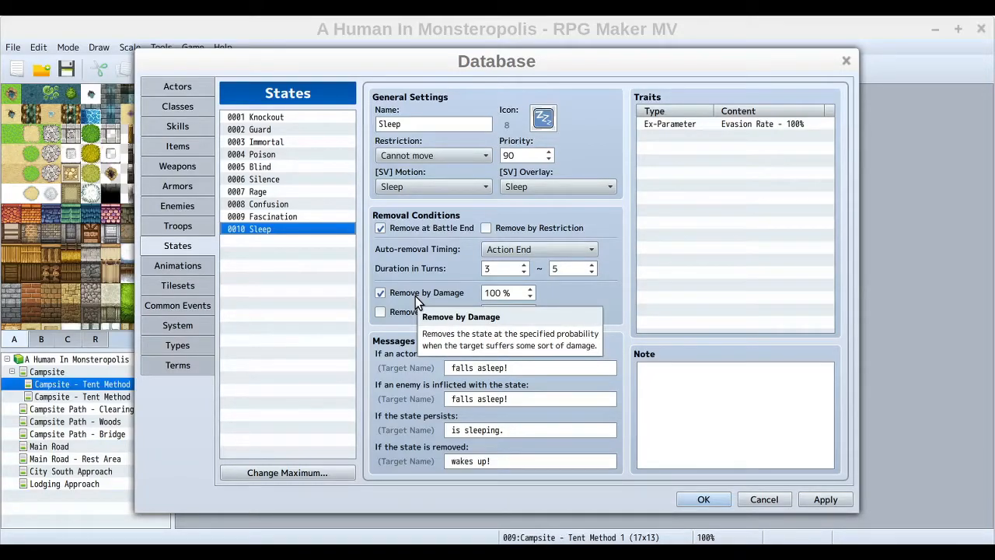
left_click(266, 207)
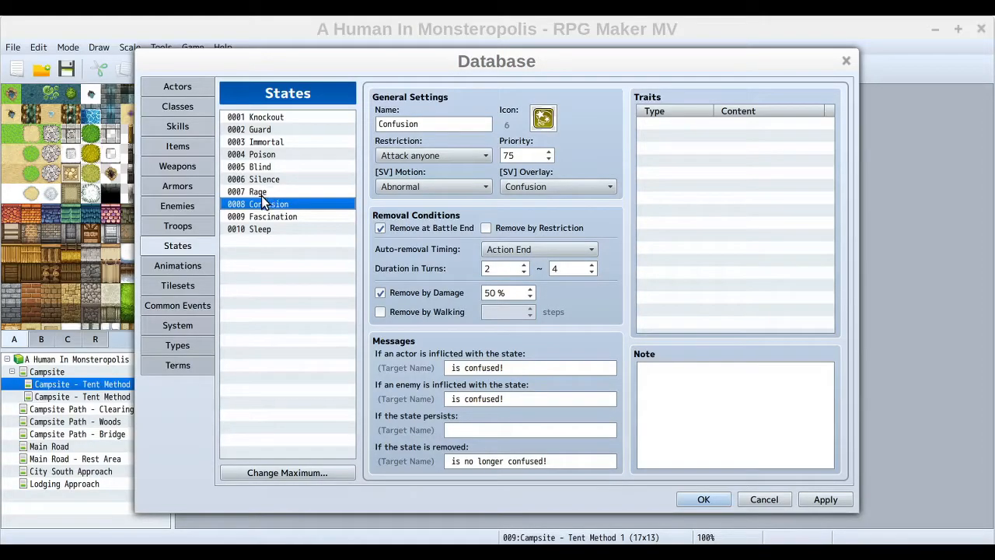
left_click(266, 231)
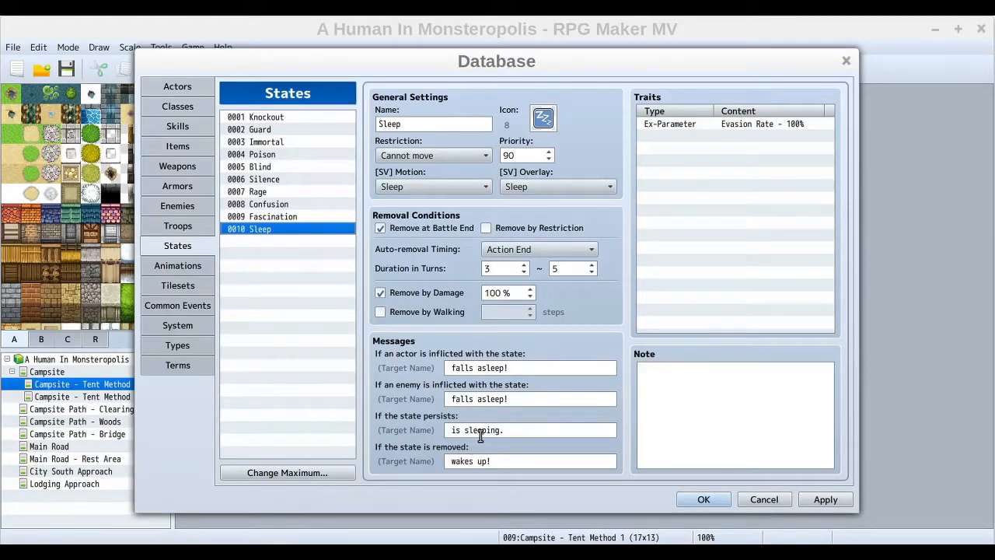
Inspect the Sleep state's Evasion Rate trait and close it without changes
left_click(677, 122)
double_click(677, 122)
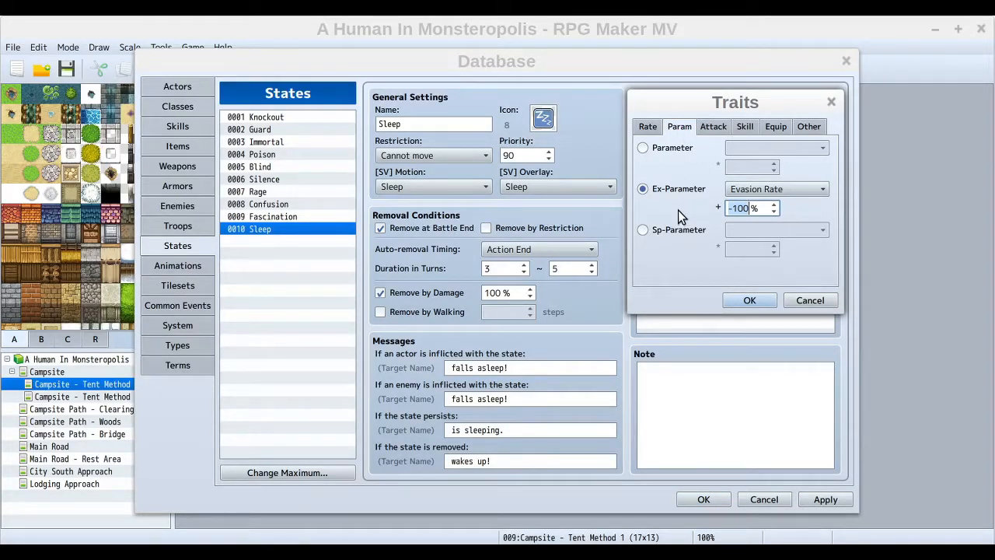
left_click(809, 301)
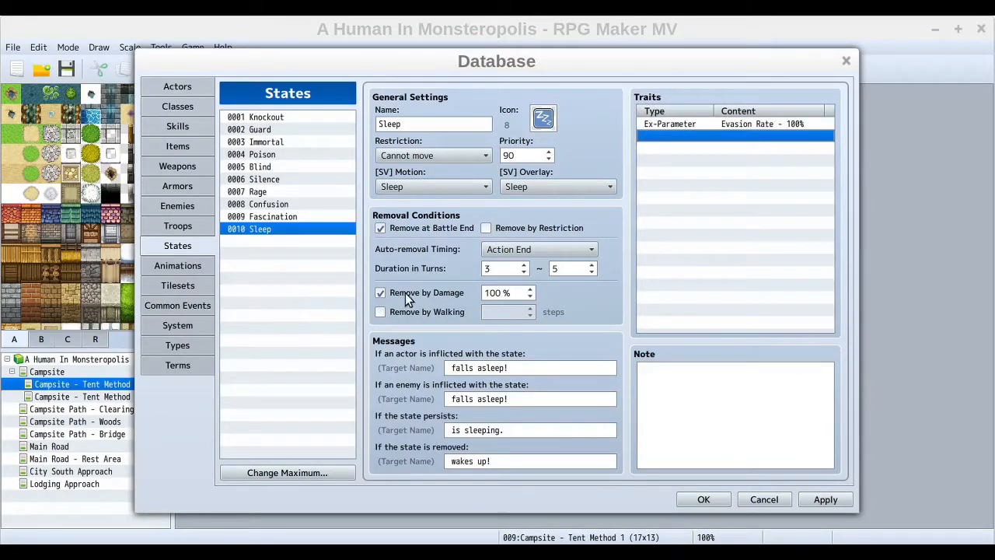
left_click(726, 125)
left_click(733, 165)
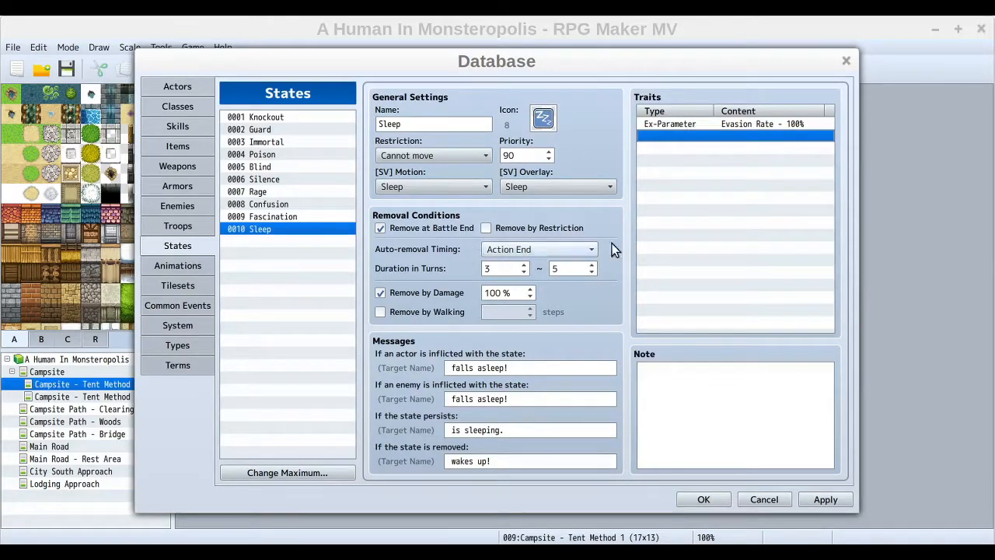
left_click(756, 125)
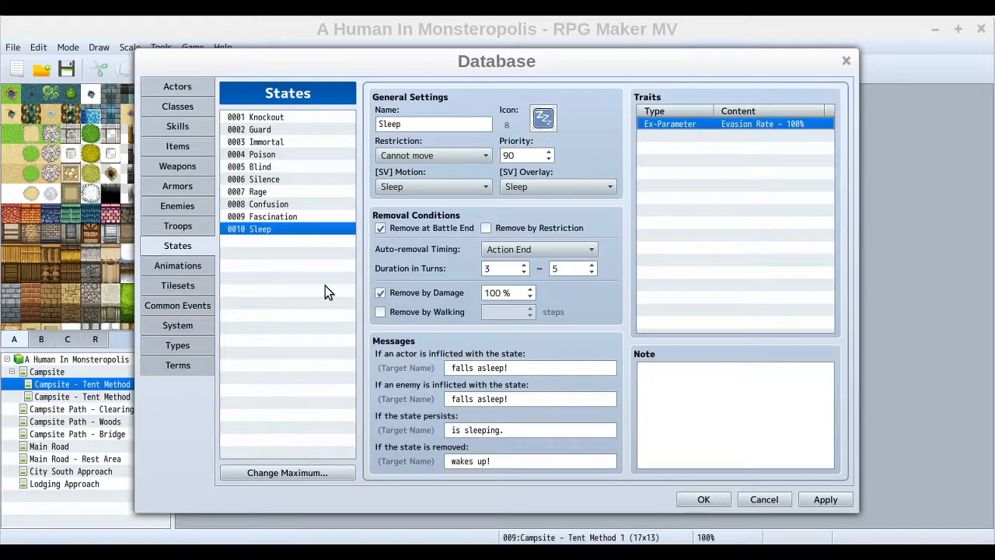
Compare the settings and traits of the Poison, Blind, Rage, Guard, Knockout and Sleep states
left_click(255, 159)
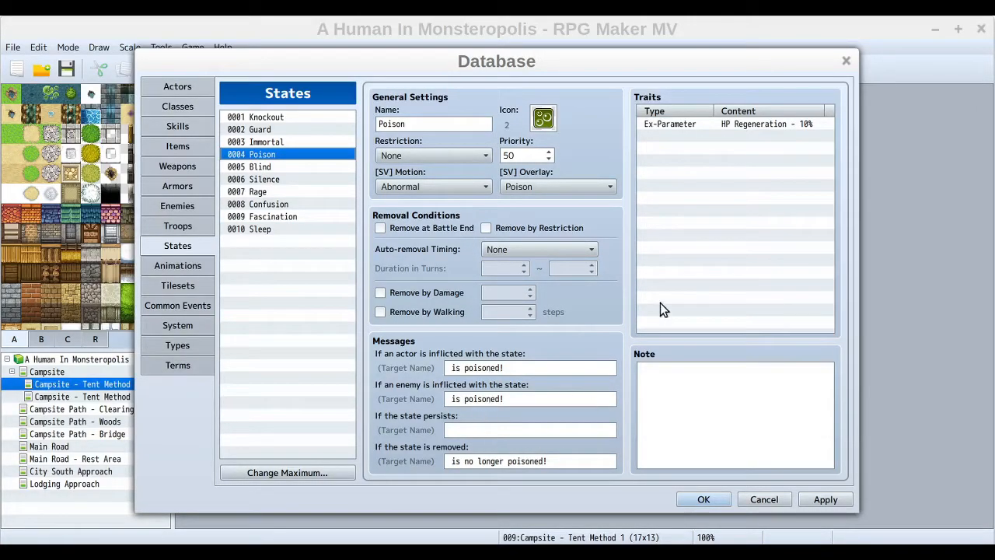
left_click(264, 167)
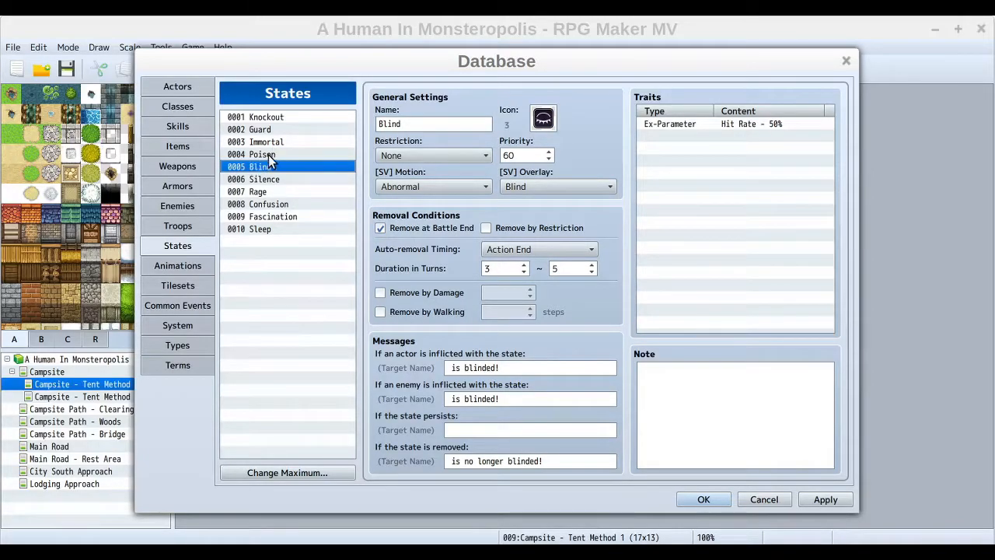
left_click(268, 155)
left_click(265, 166)
left_click(285, 156)
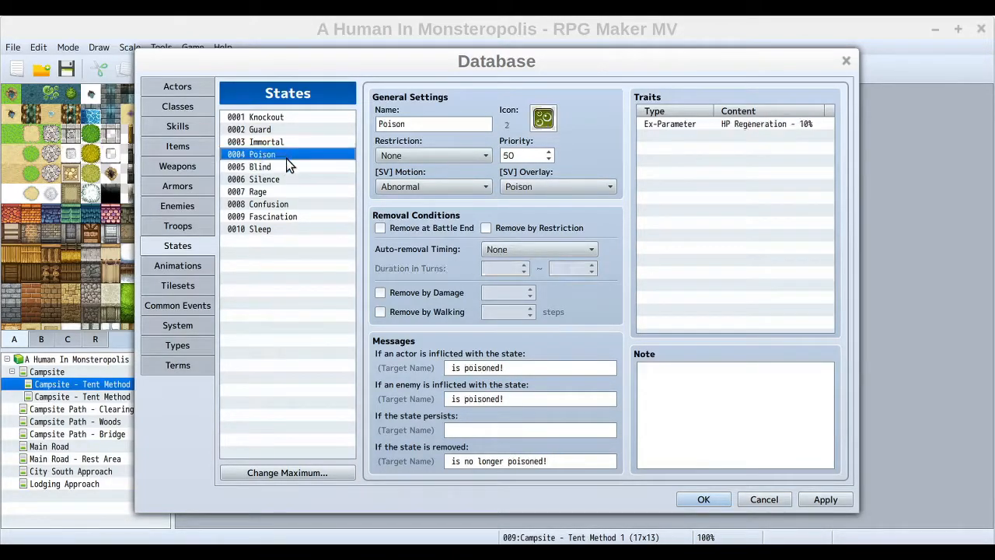
left_click(286, 166)
left_click(297, 192)
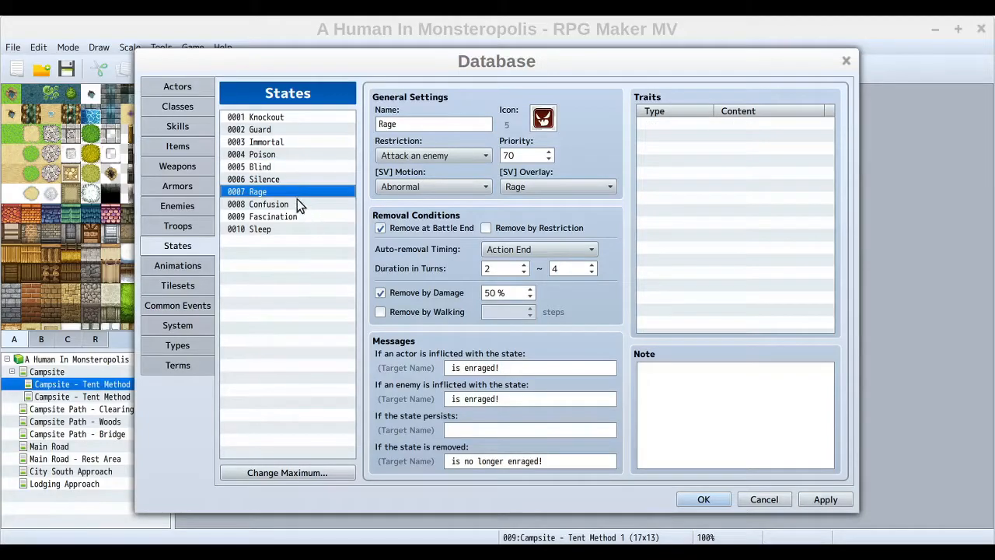
left_click(291, 228)
left_click(290, 166)
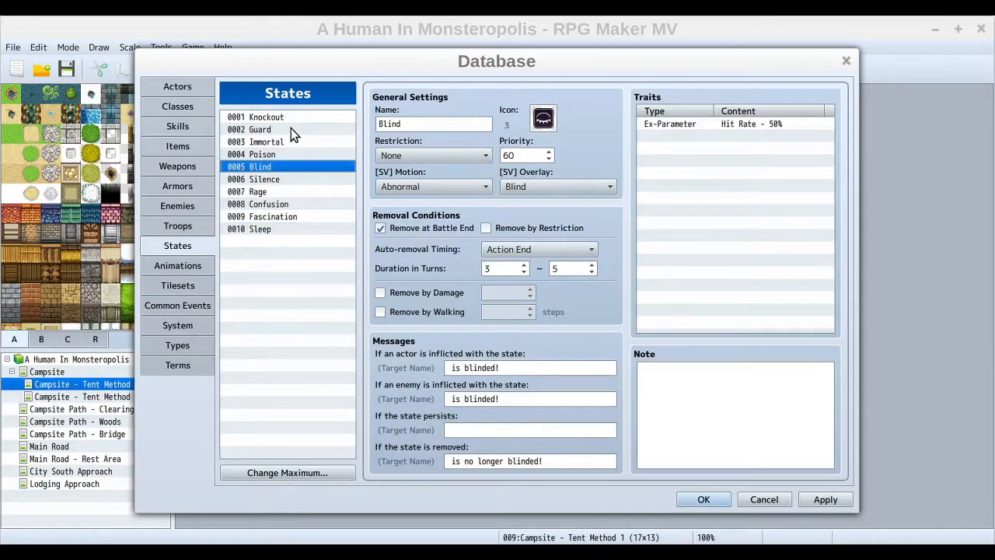
left_click(291, 129)
left_click(295, 117)
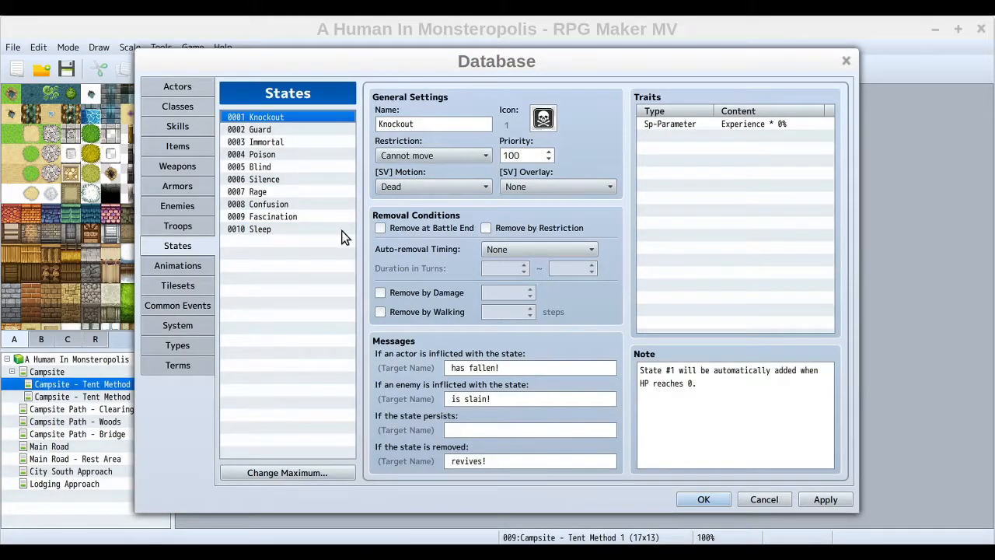
left_click(311, 231)
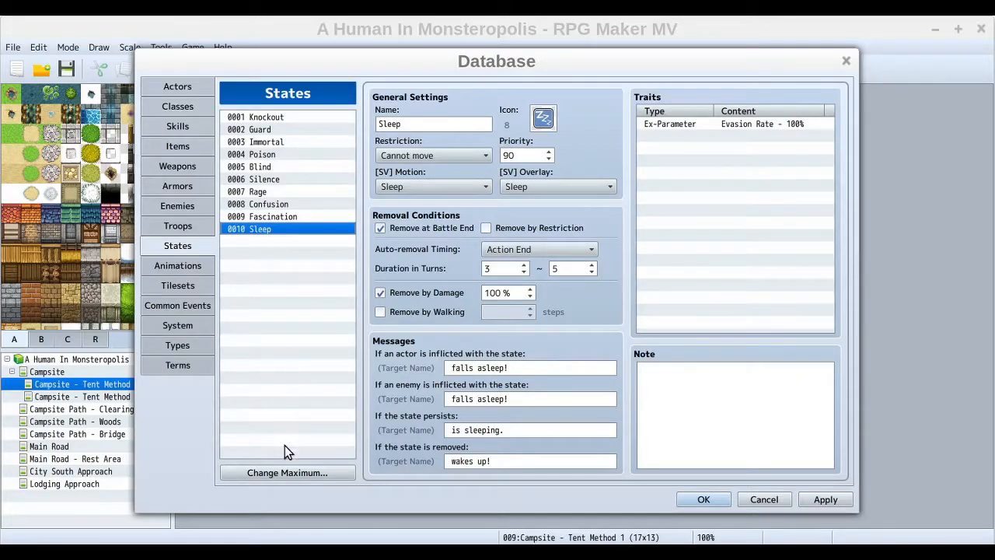